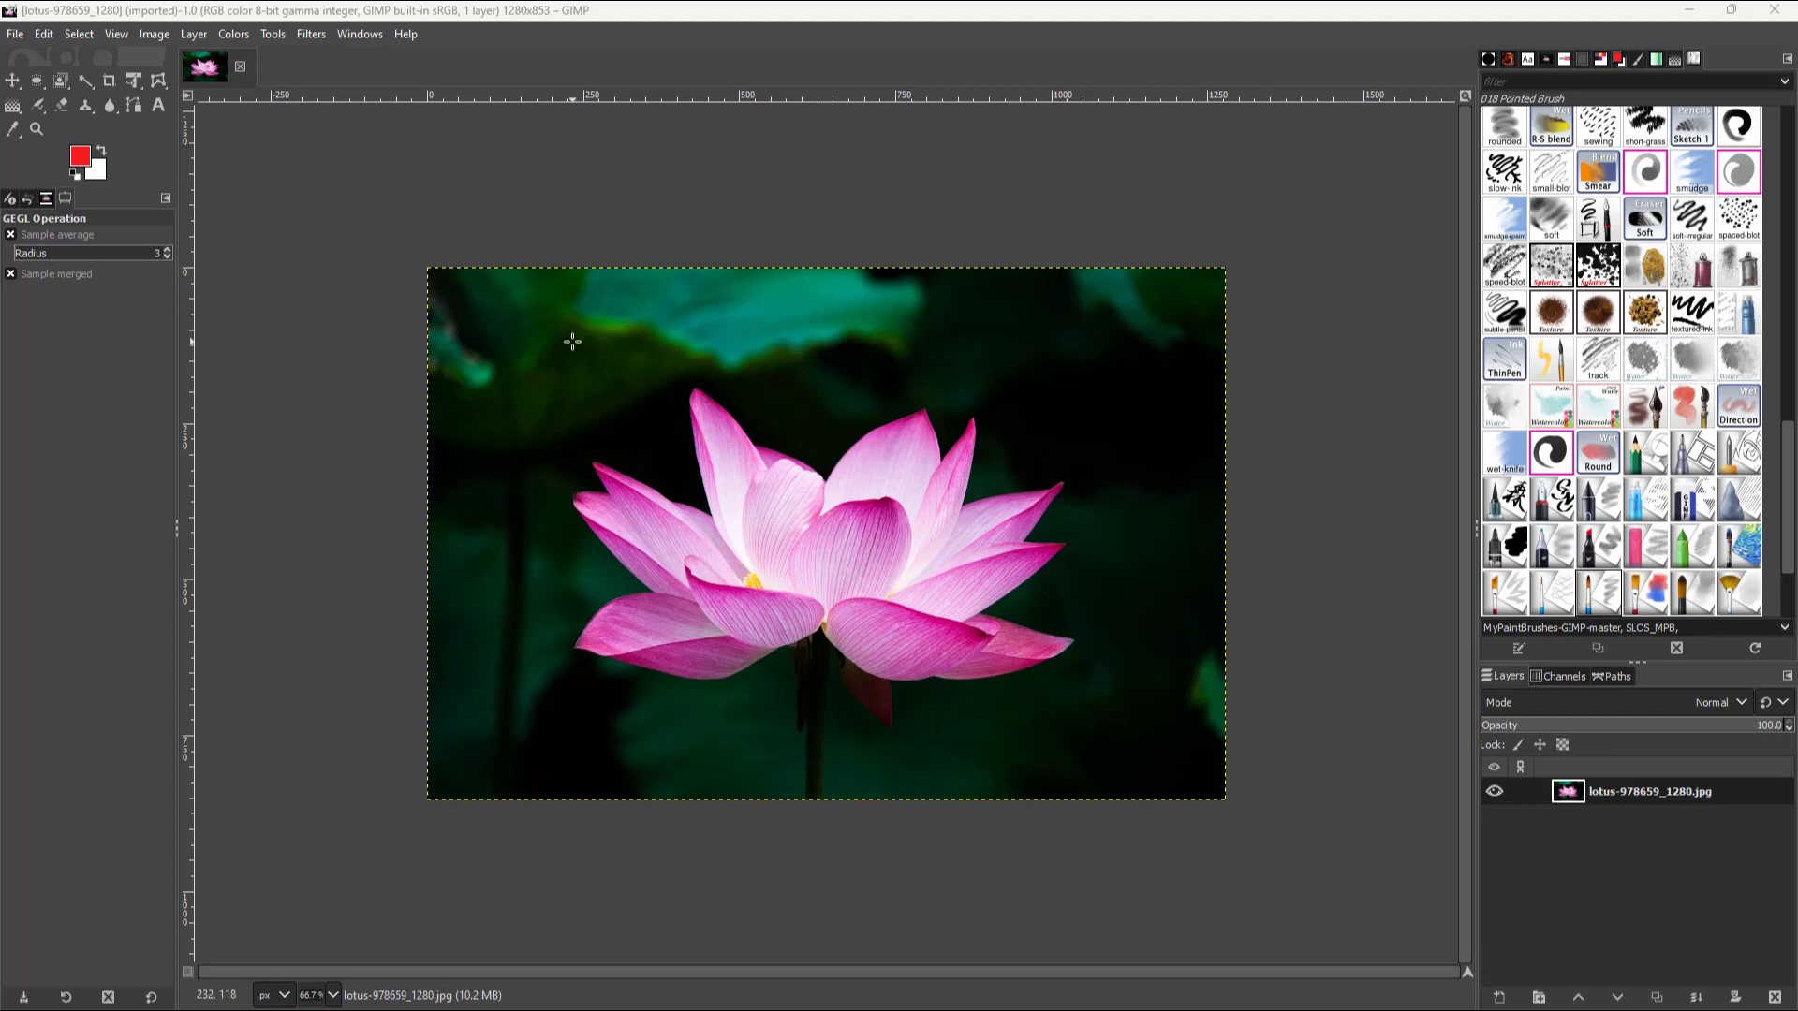
Start the Pixelize blur filter on the lotus image and move its dialog clear of the flower.
click(312, 34)
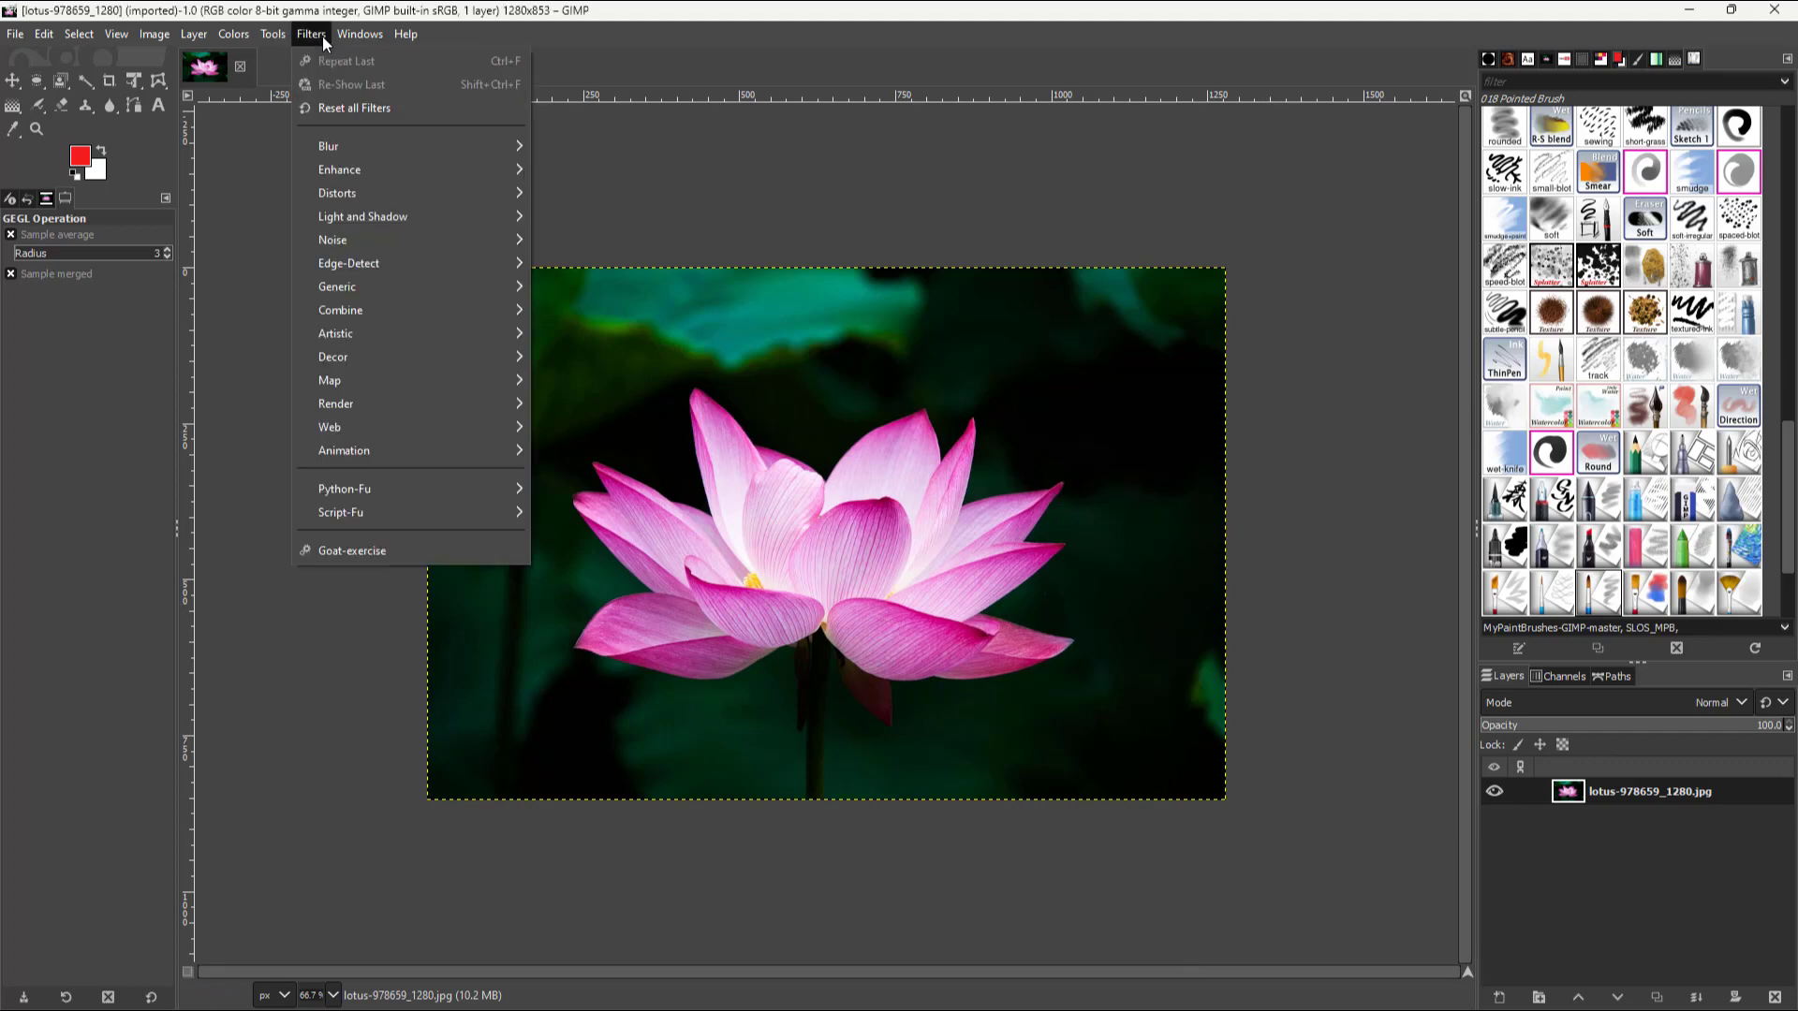
mouse_move(343, 142)
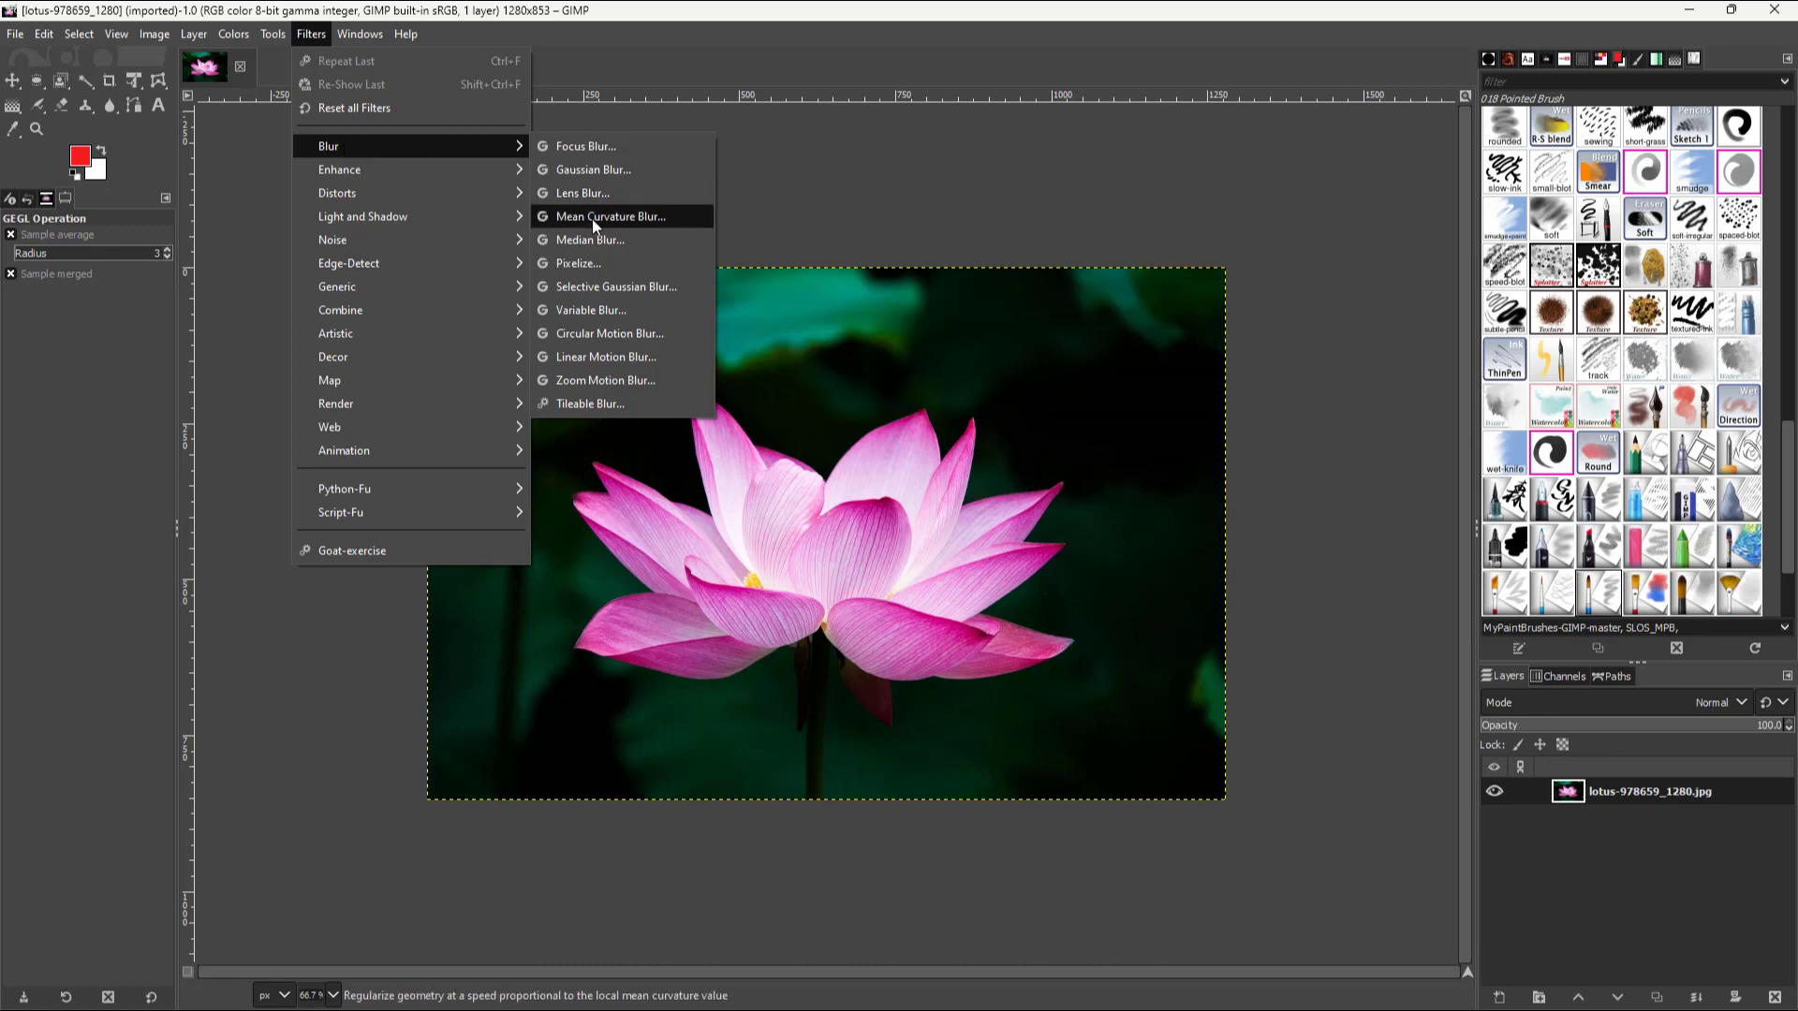
click(653, 264)
drag(1296, 429, 1404, 230)
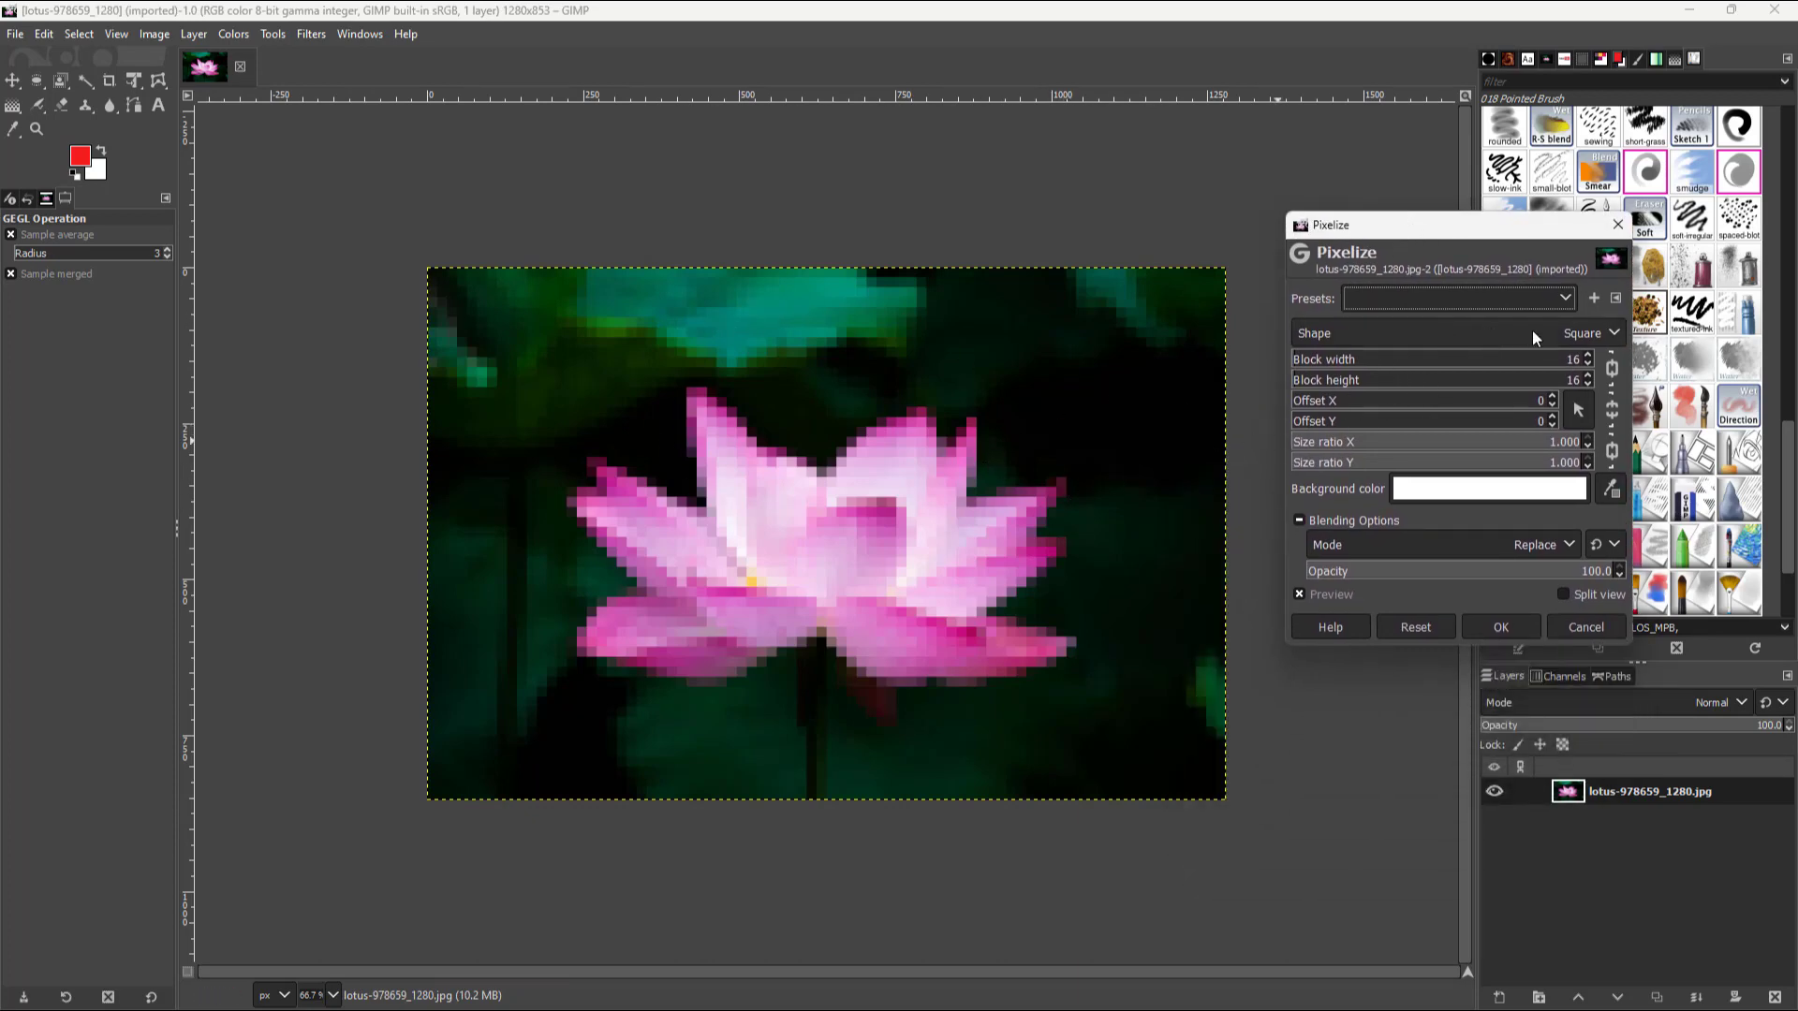
Preview the Diamond and Round block shapes in the Pixelize filter and set the shape back to Diamond.
click(1606, 333)
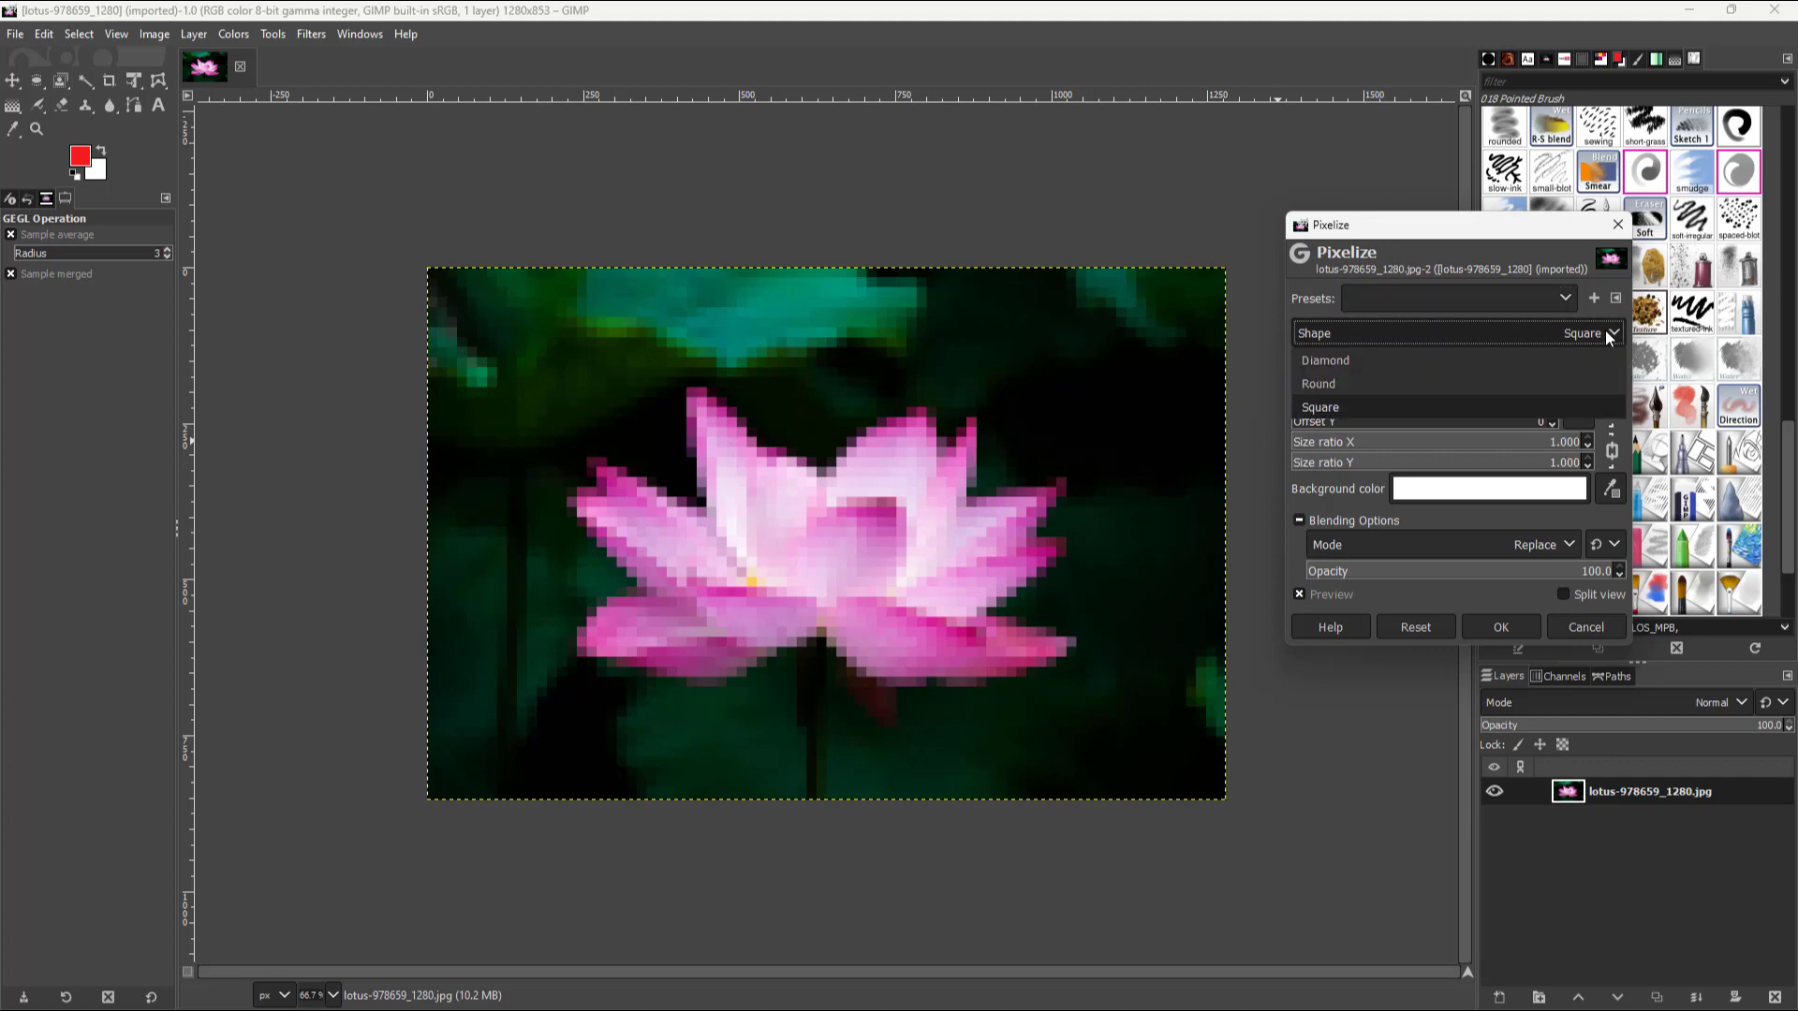
click(1541, 366)
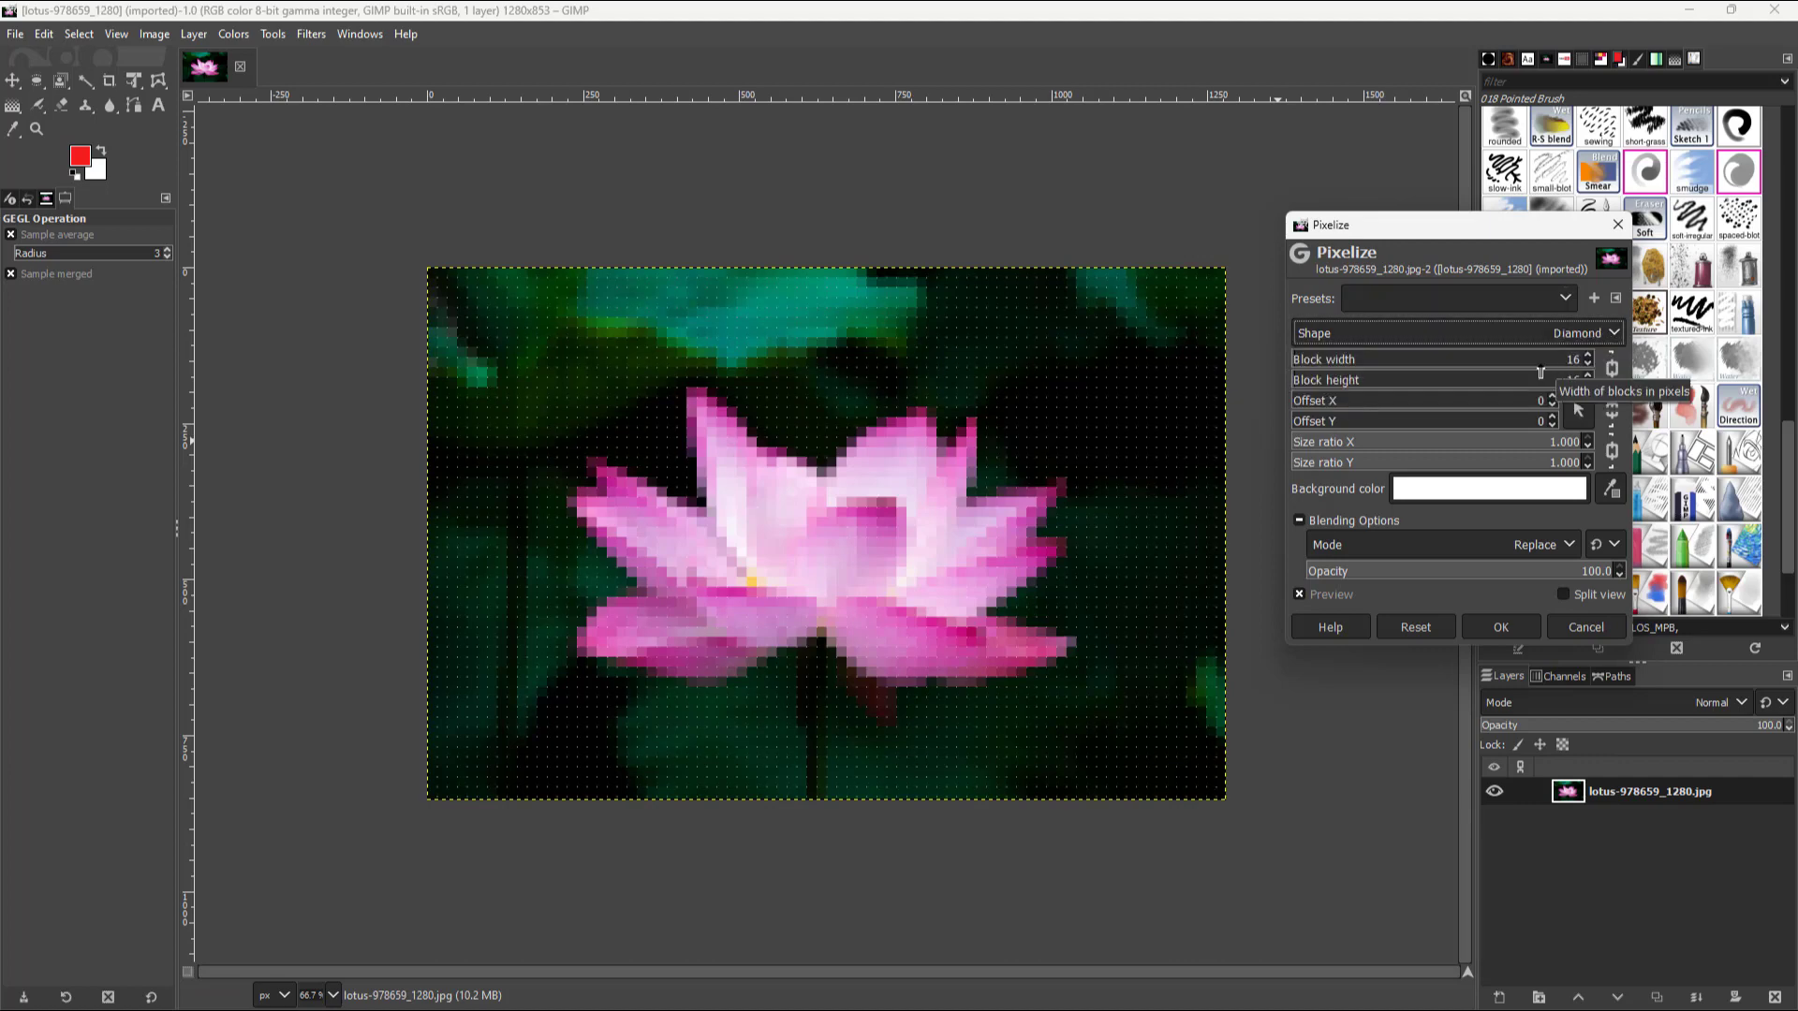
click(1541, 335)
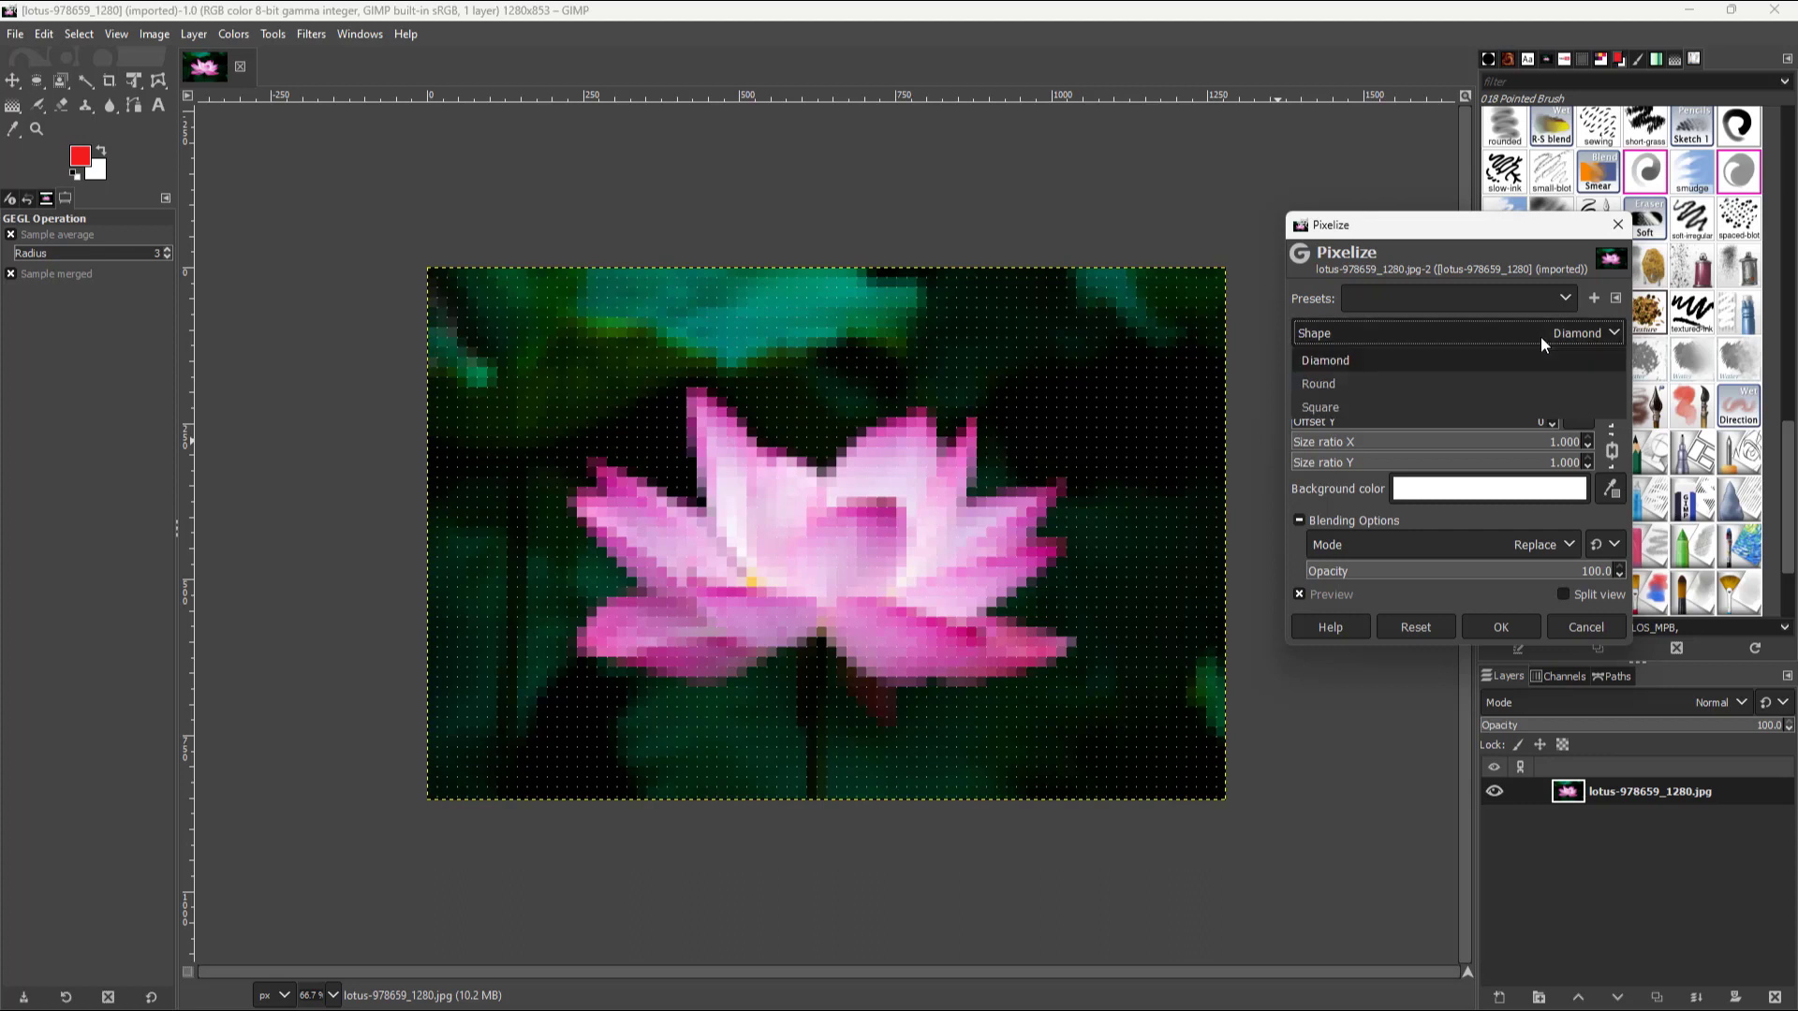
click(1389, 390)
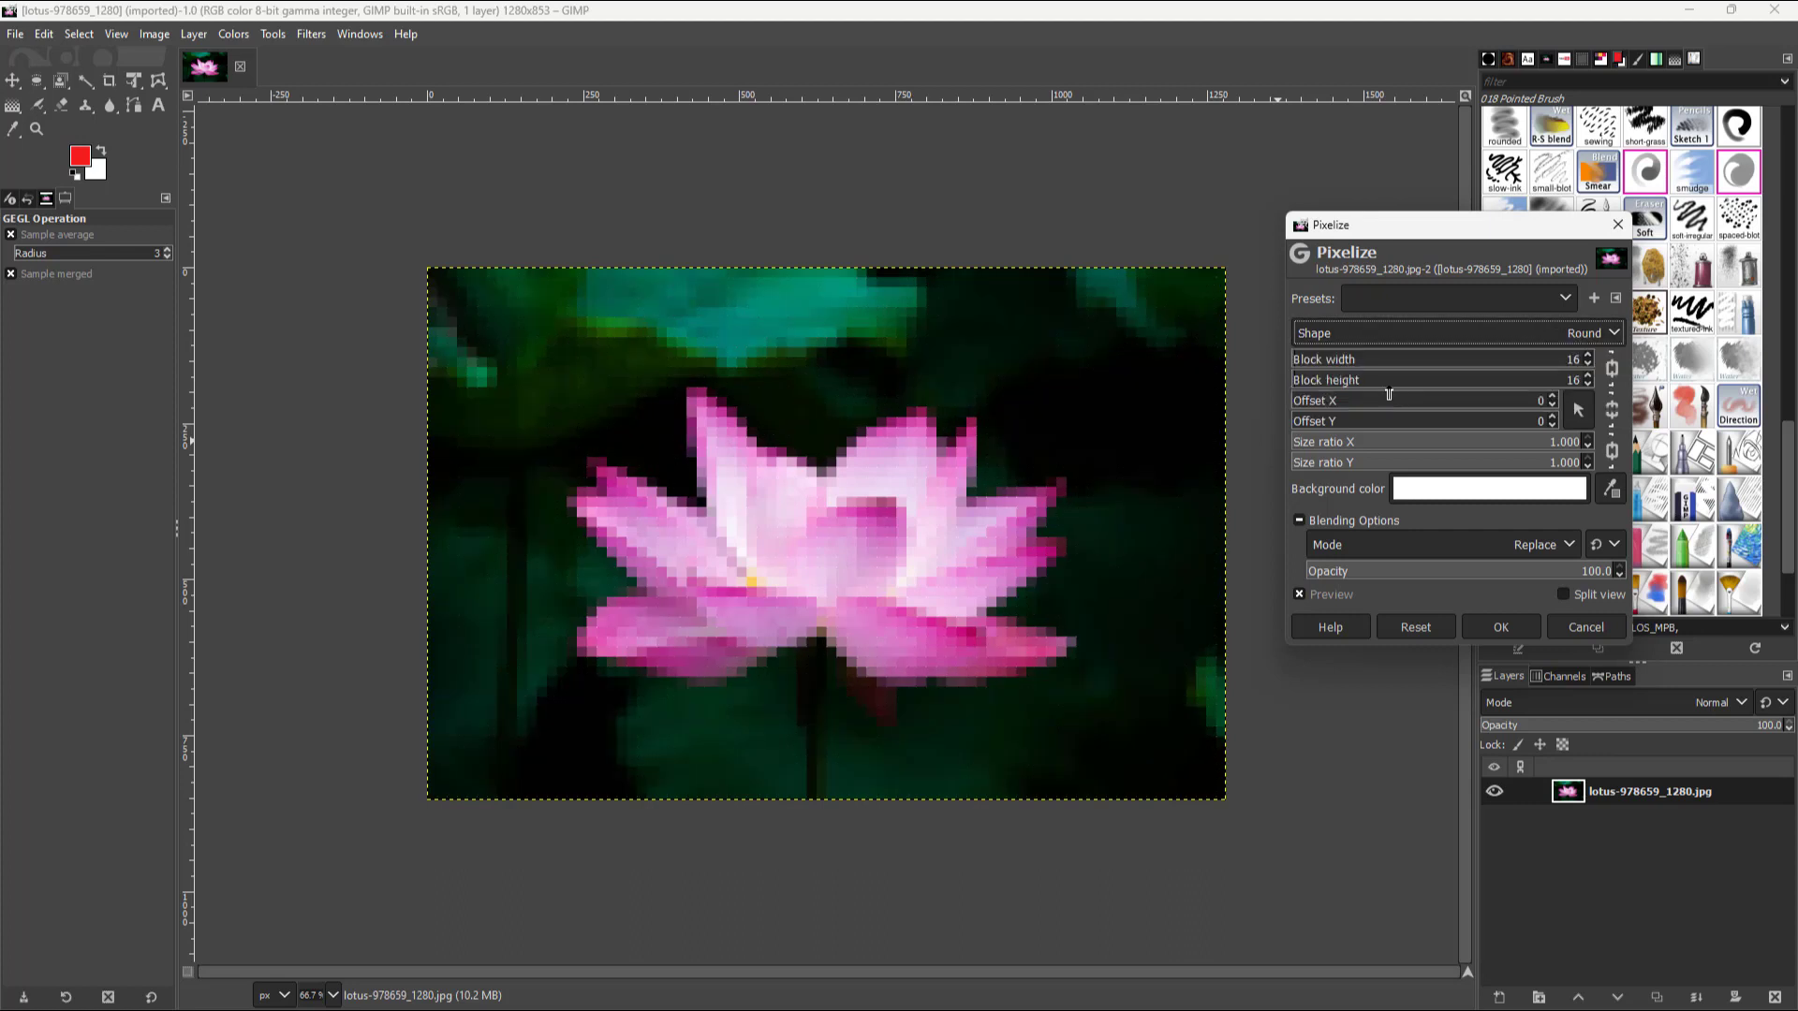
click(1414, 333)
click(1382, 361)
Try block sizes of 30 and 22, unlink and set block width and height to 13, and offset the blocks 155 in X and 85 in Y.
mouse_move(1303, 359)
mouse_down()
mouse_move(1321, 360)
mouse_move(1300, 361)
mouse_up()
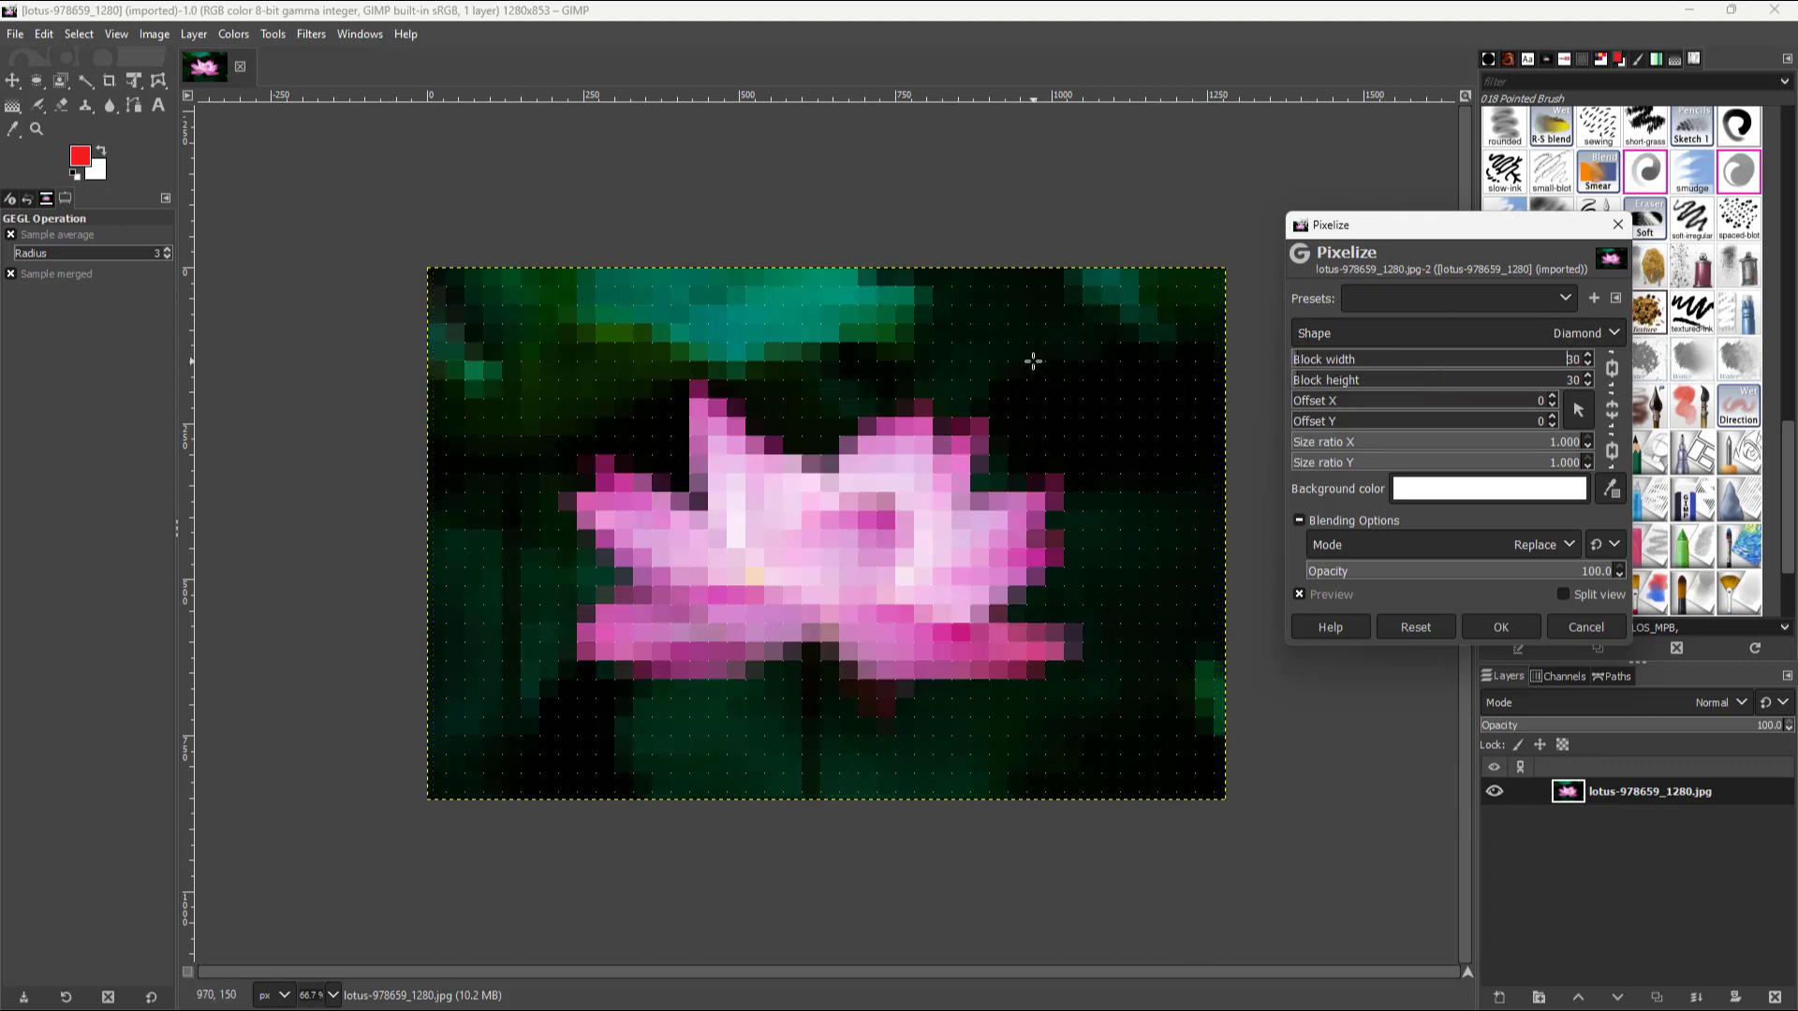
scroll(1033, 361, up, 1)
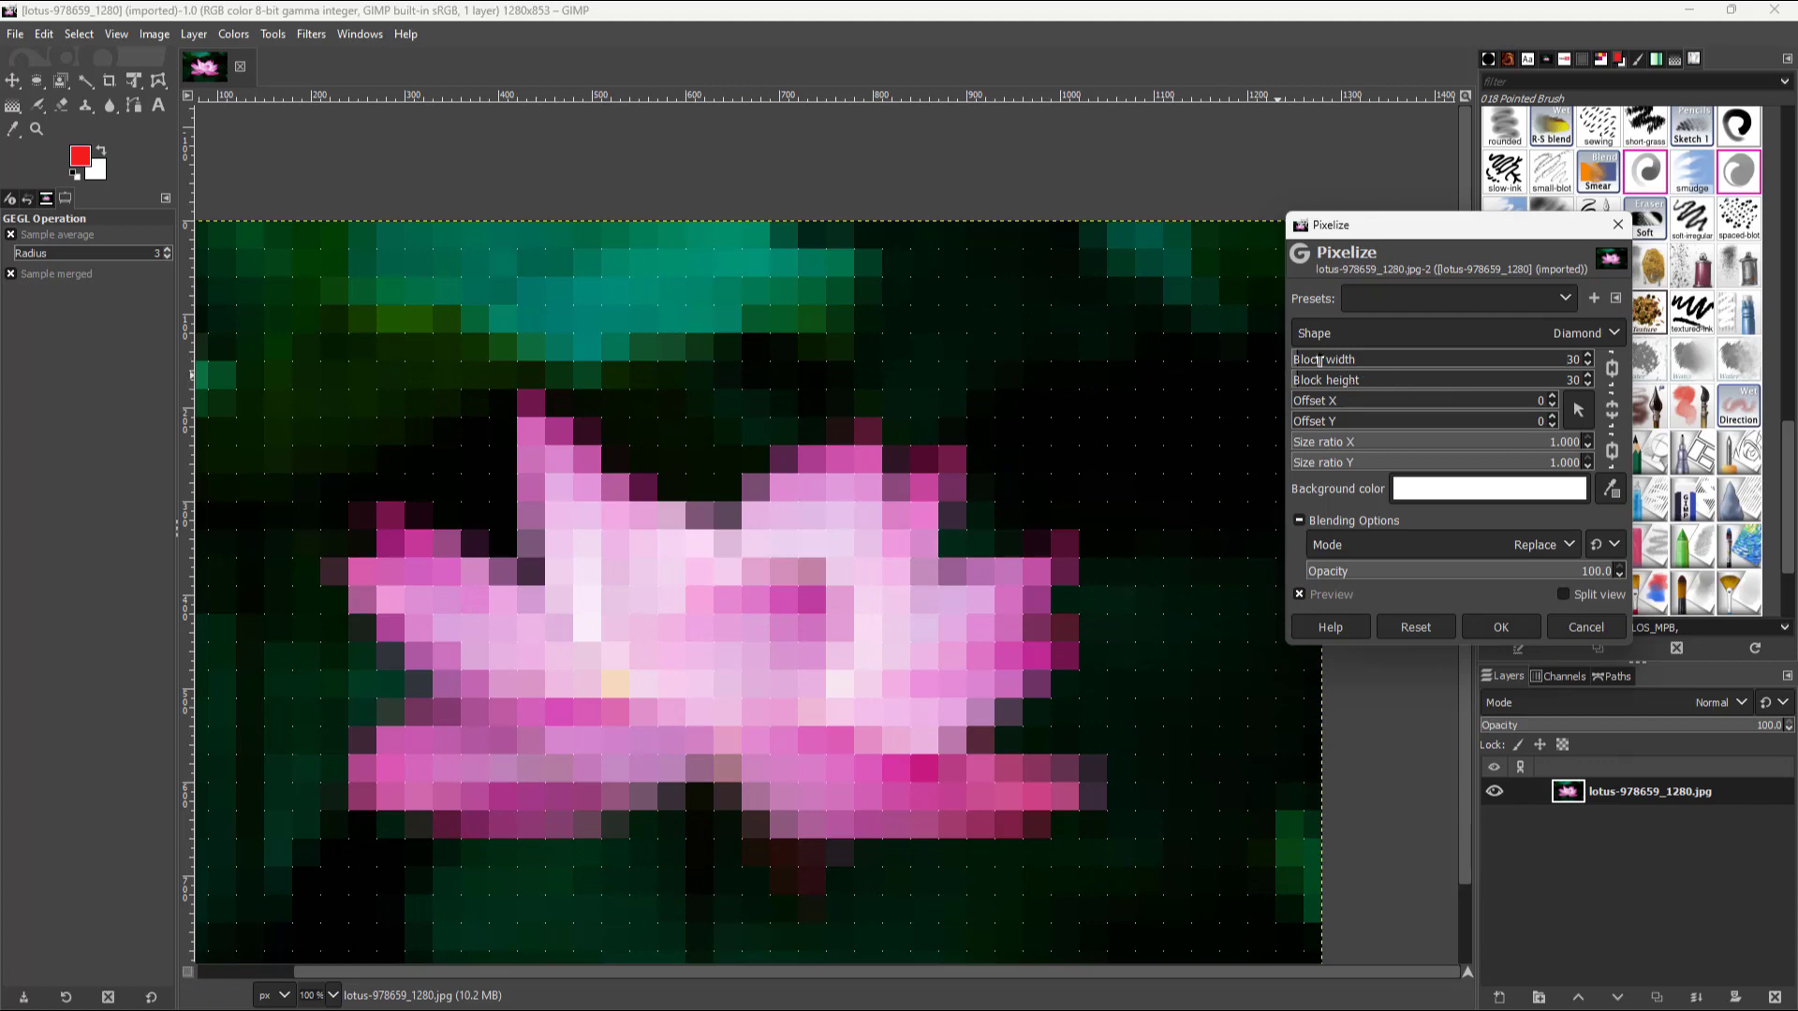
drag(1320, 361, 1298, 361)
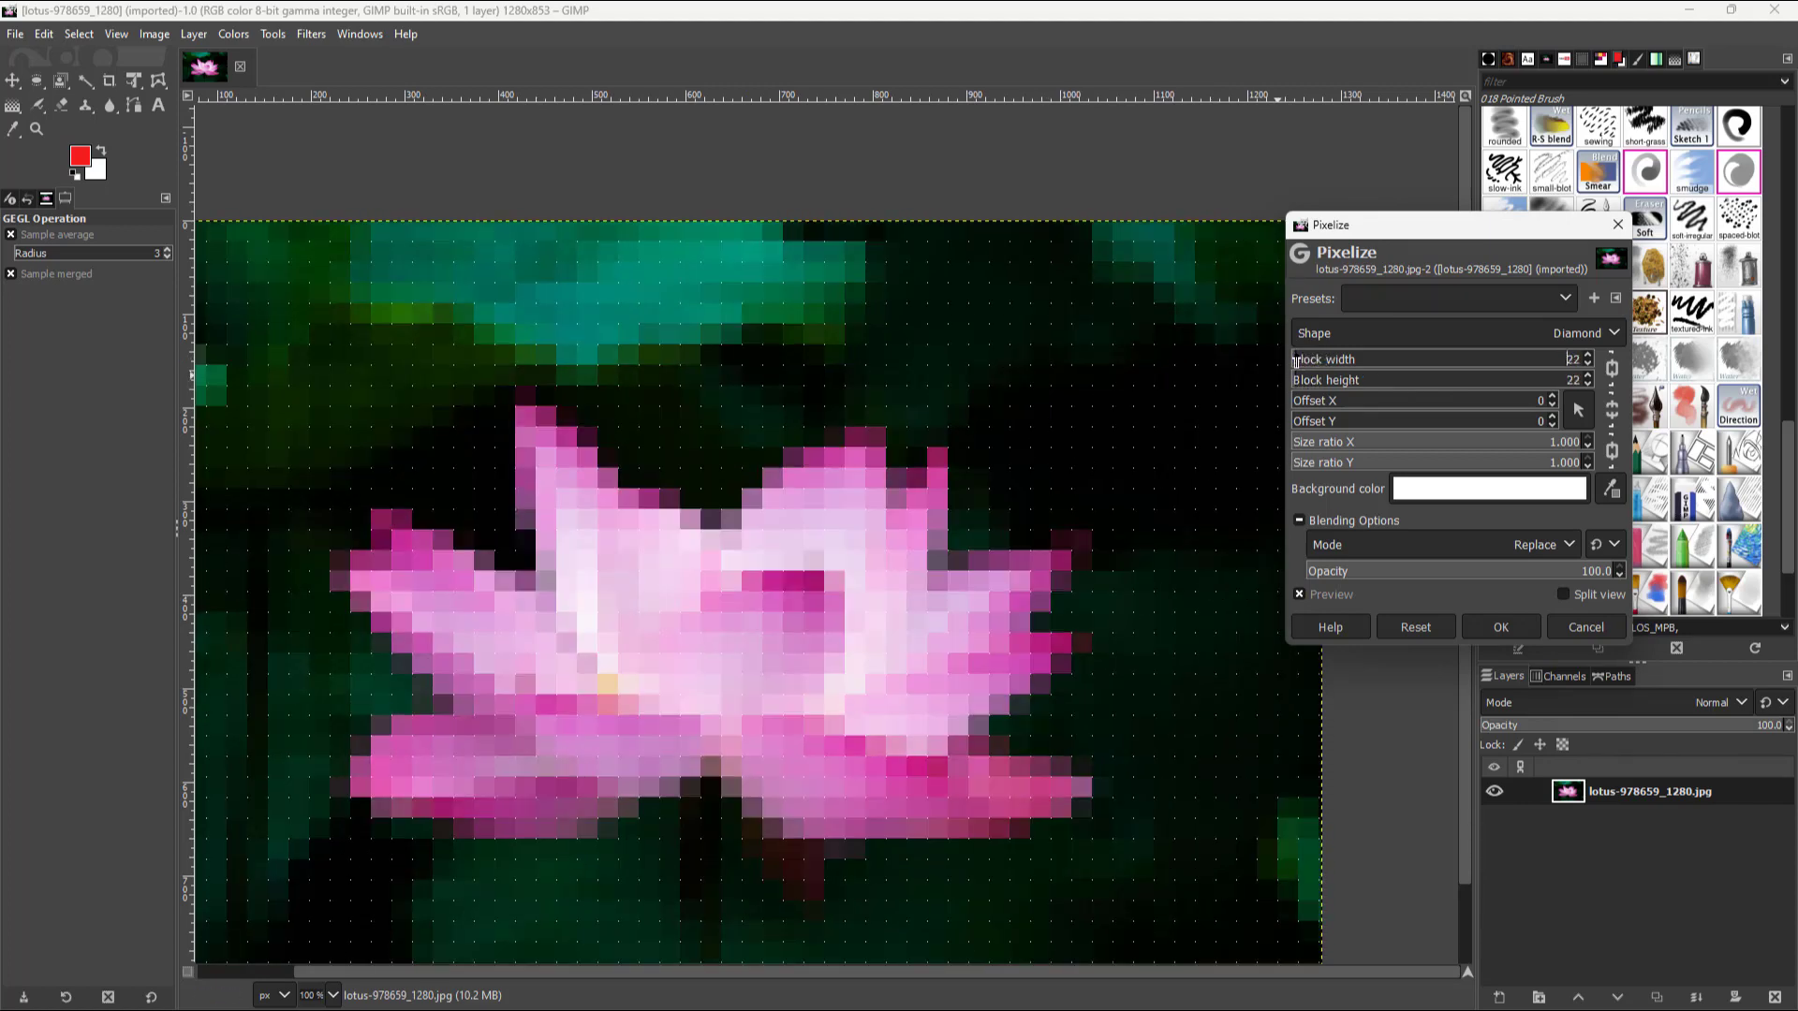
click(1612, 370)
drag(1302, 361, 1317, 421)
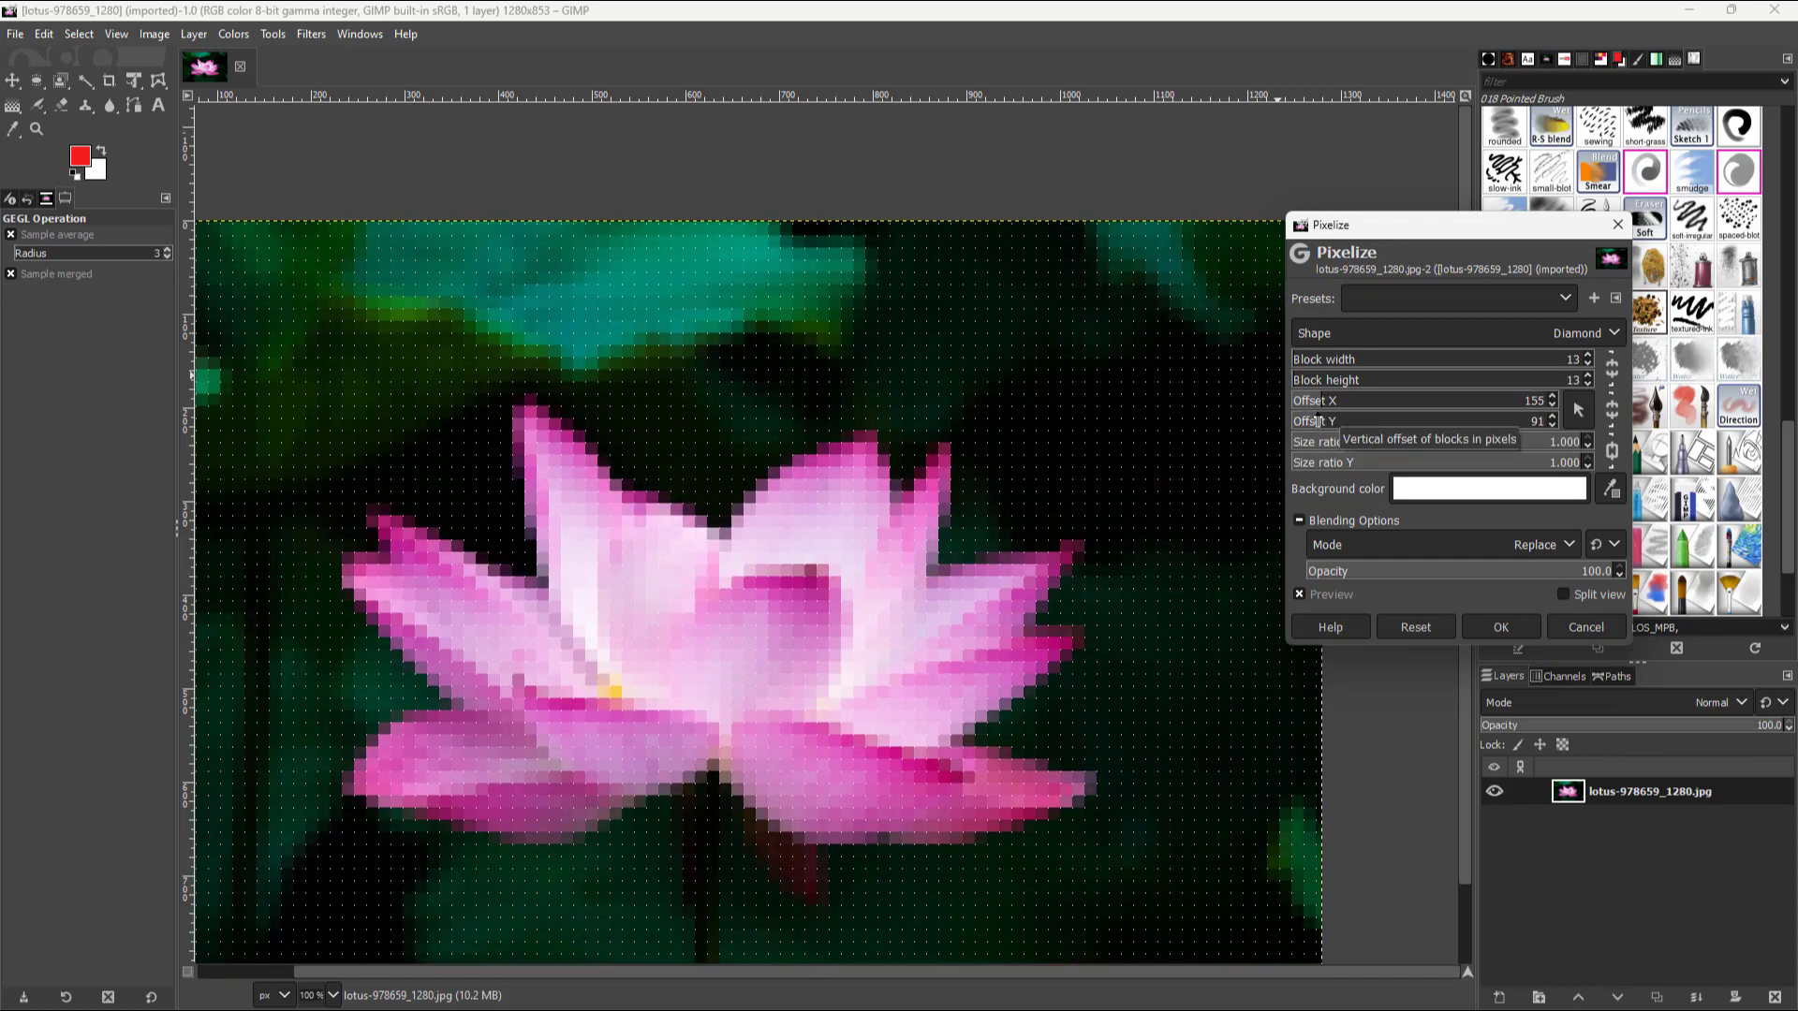
Preview the Square block shape and switch the shape to Round.
click(1405, 334)
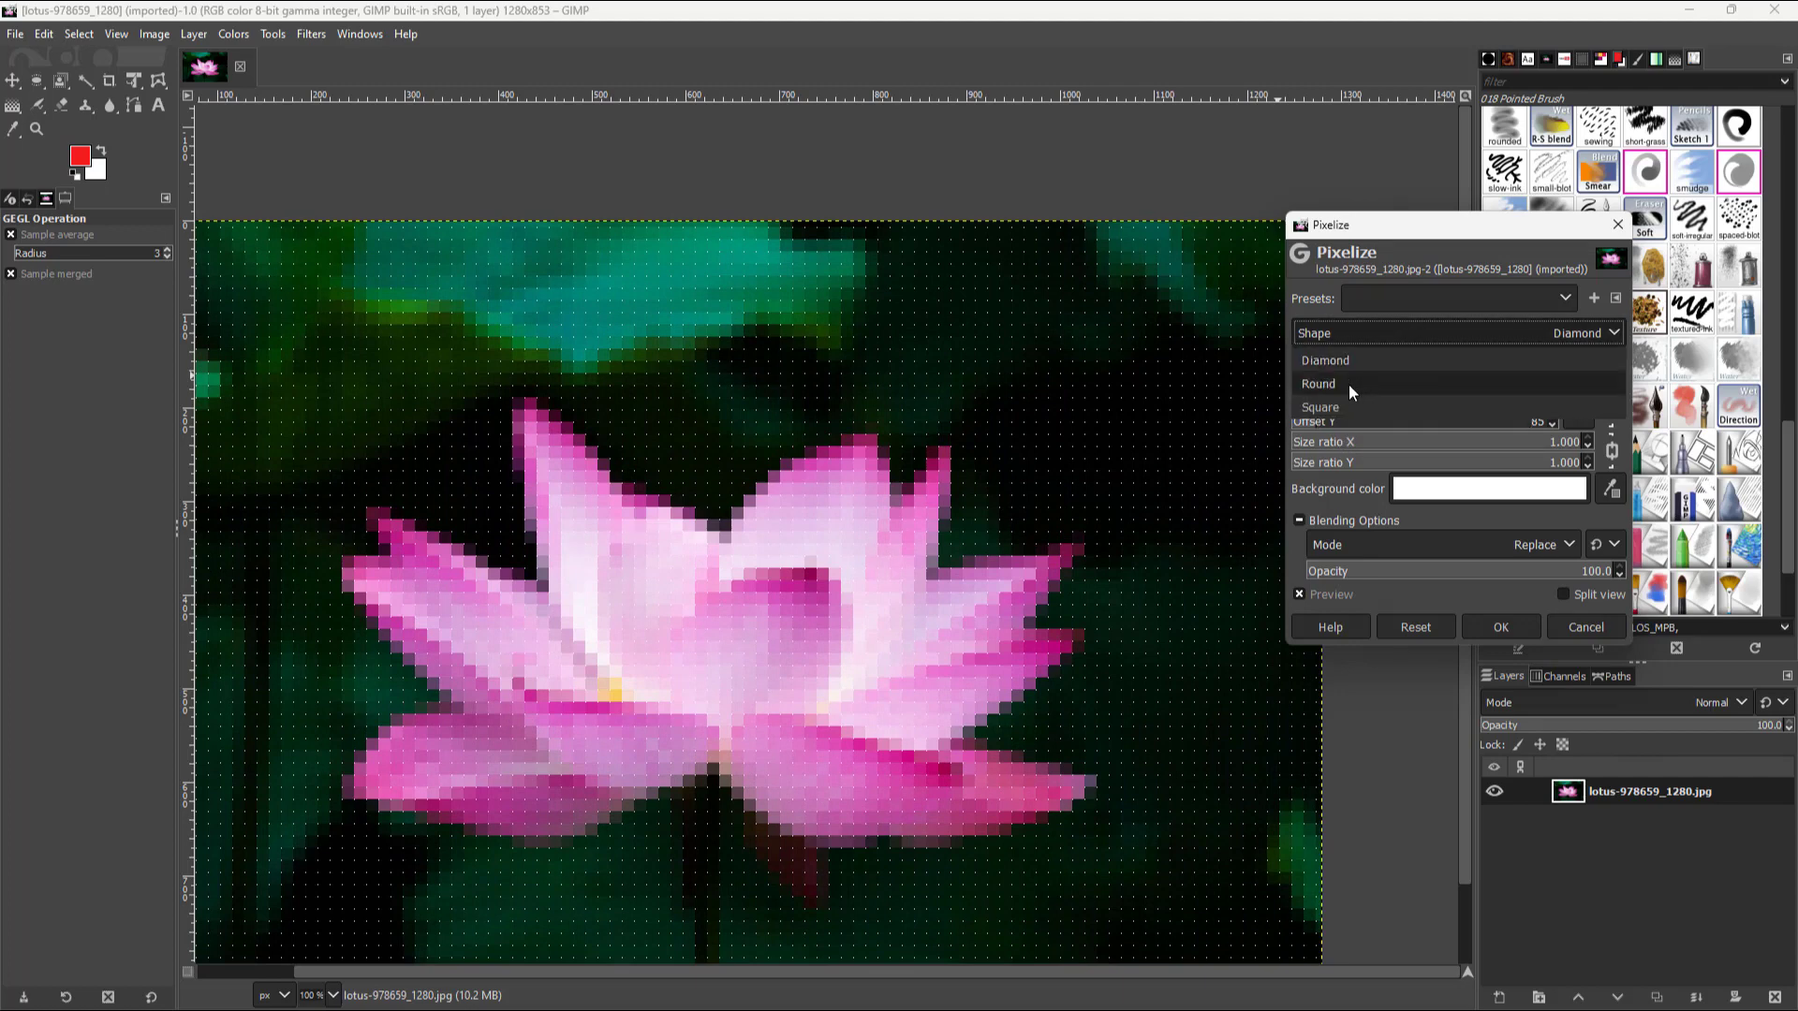
click(1333, 406)
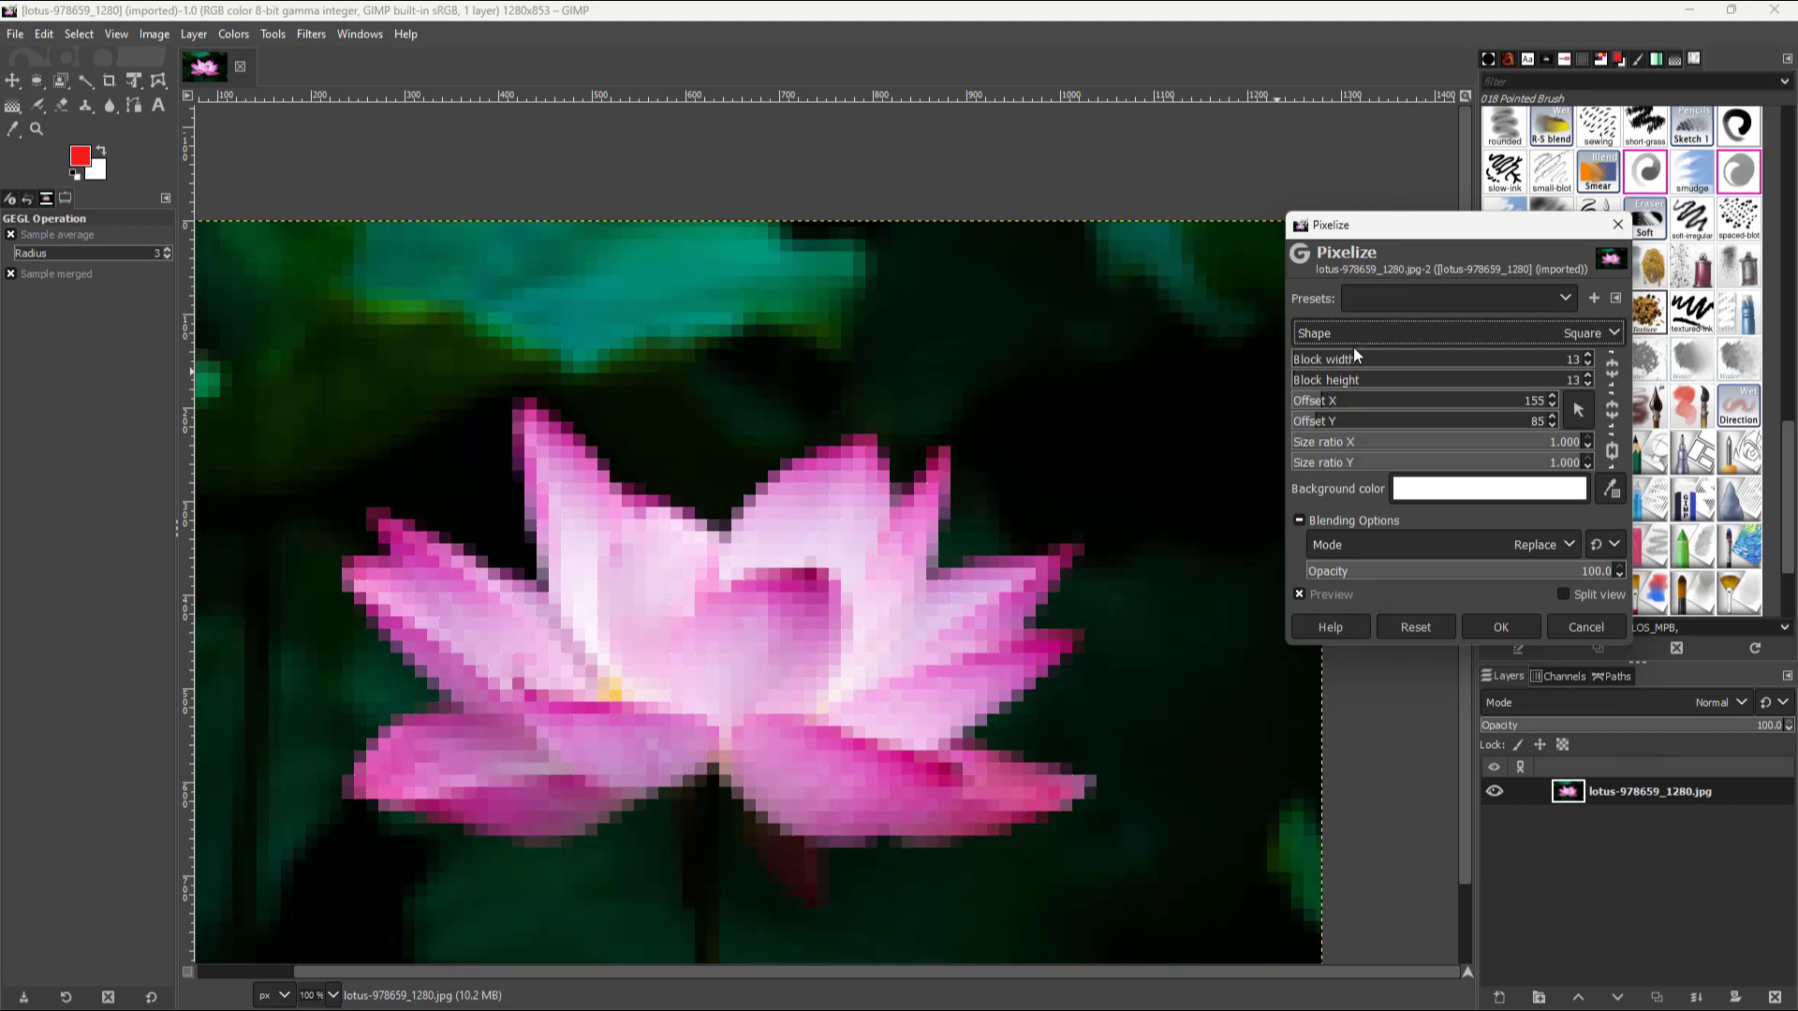
click(1354, 338)
click(1363, 381)
Link the X and Y block offsets and set both to 364.
click(1329, 402)
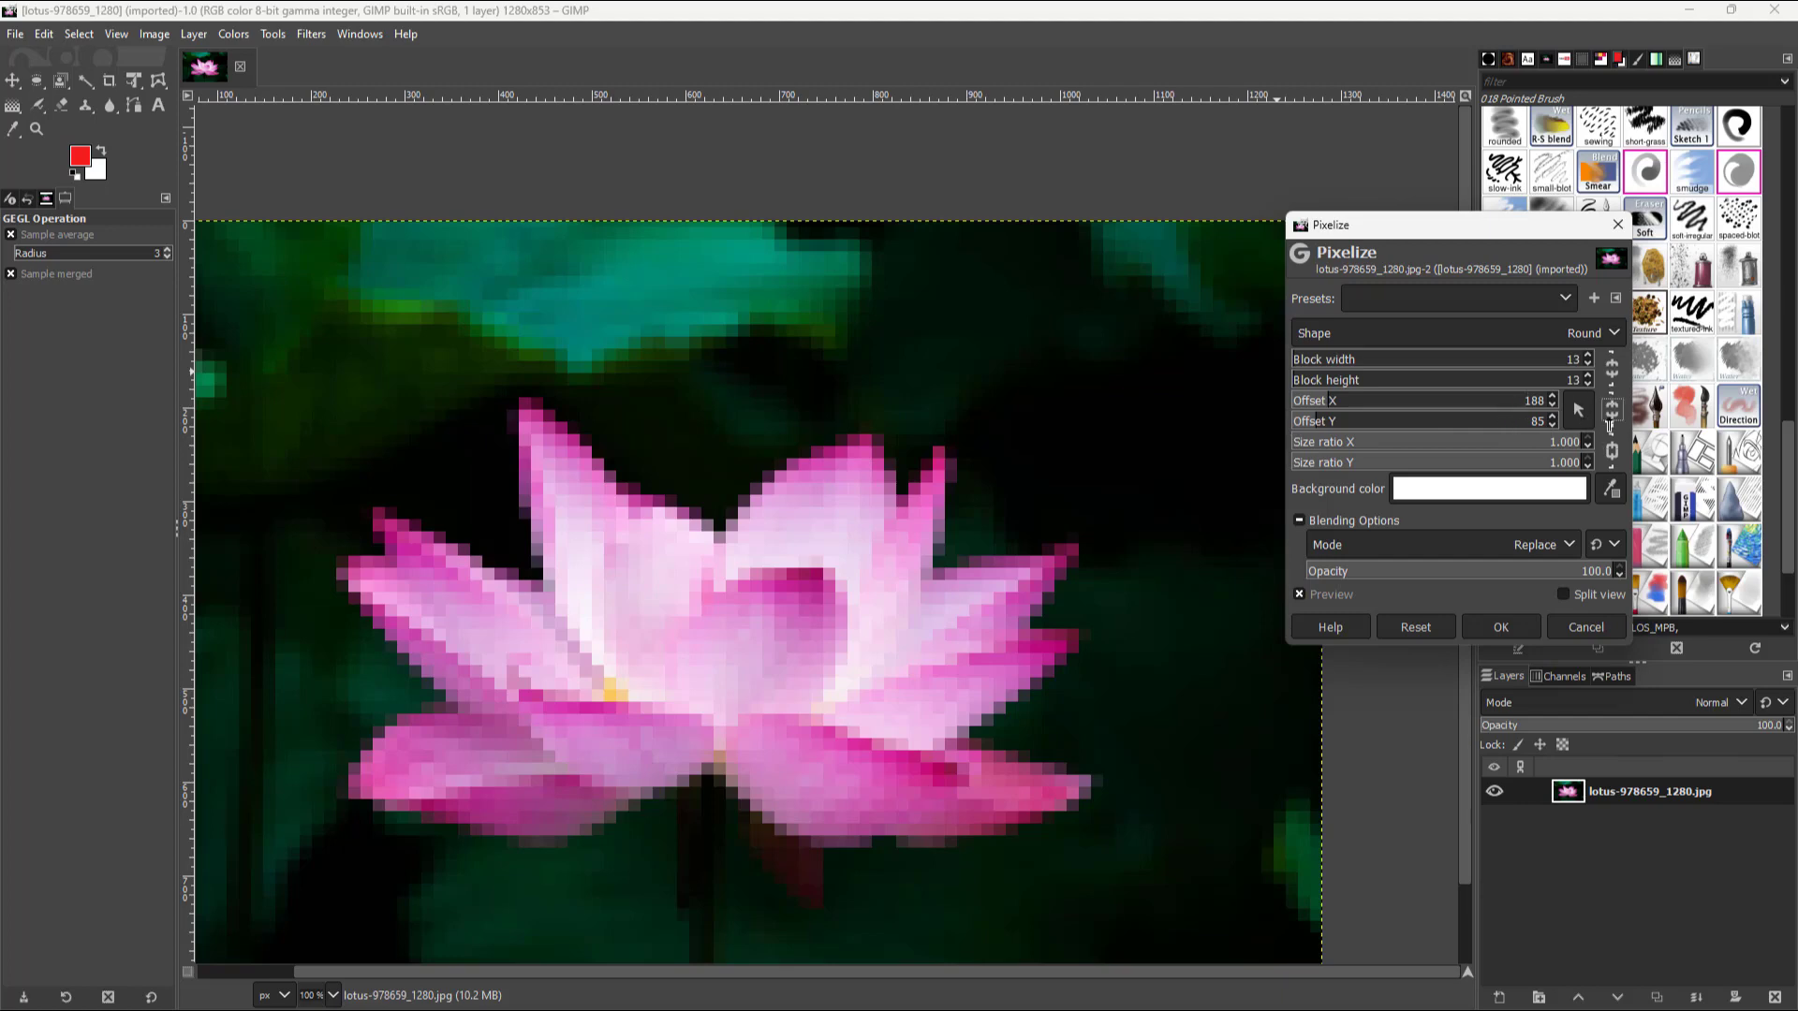
click(1611, 410)
mouse_move(1395, 402)
mouse_down()
mouse_move(1416, 401)
mouse_move(1380, 402)
mouse_move(1440, 407)
mouse_move(1372, 418)
mouse_move(1401, 417)
mouse_up()
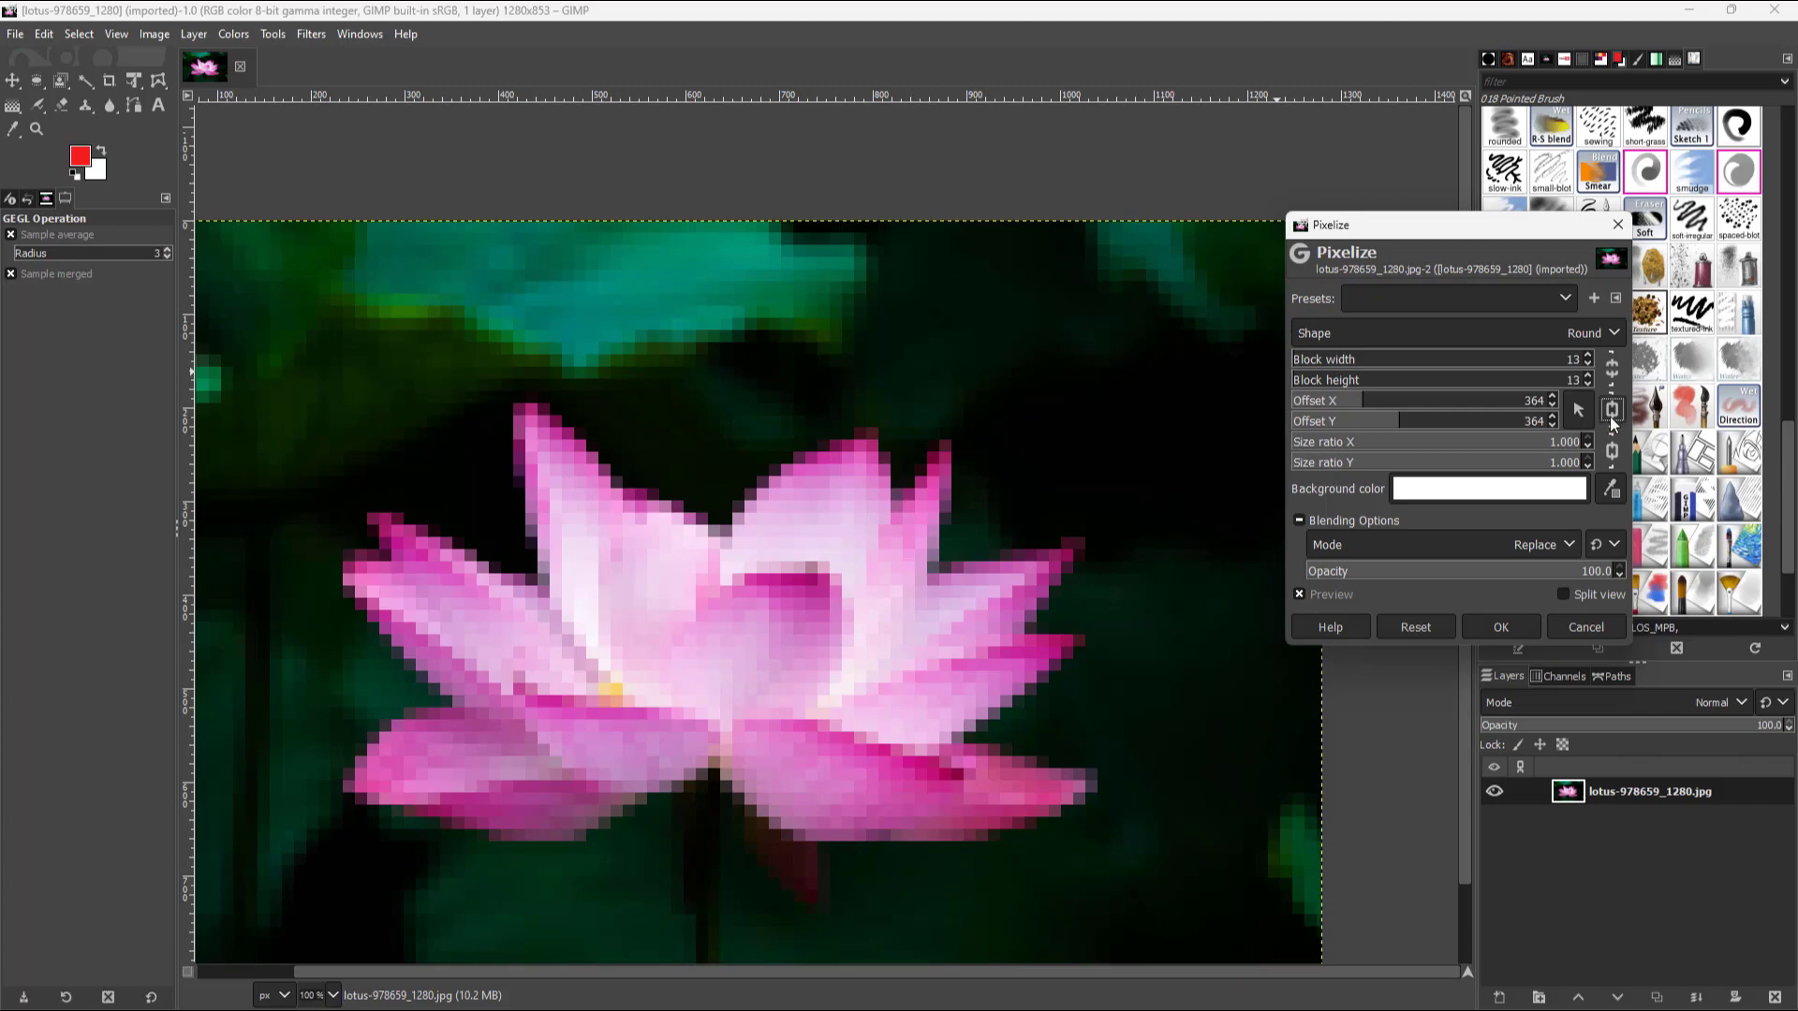
Set the linked size ratios to 0.419, preview the Square shape, and change the block shape to Diamond.
drag(1492, 441, 1413, 434)
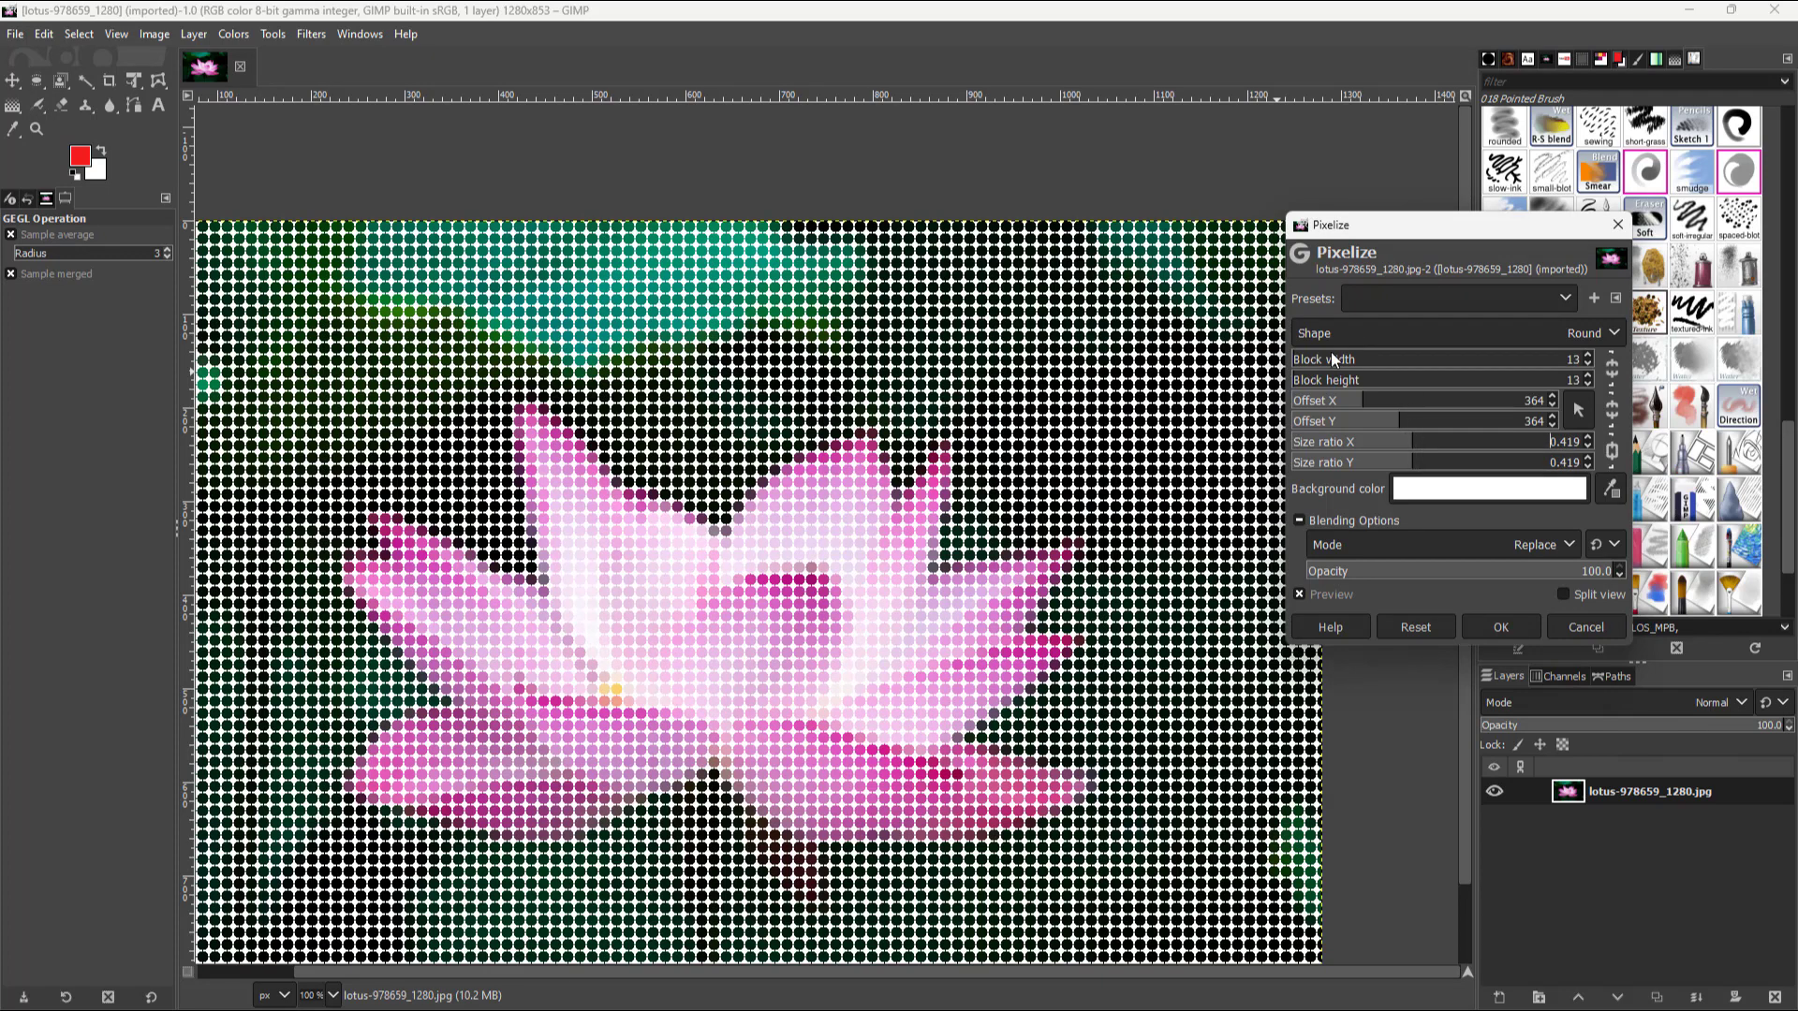
click(1479, 334)
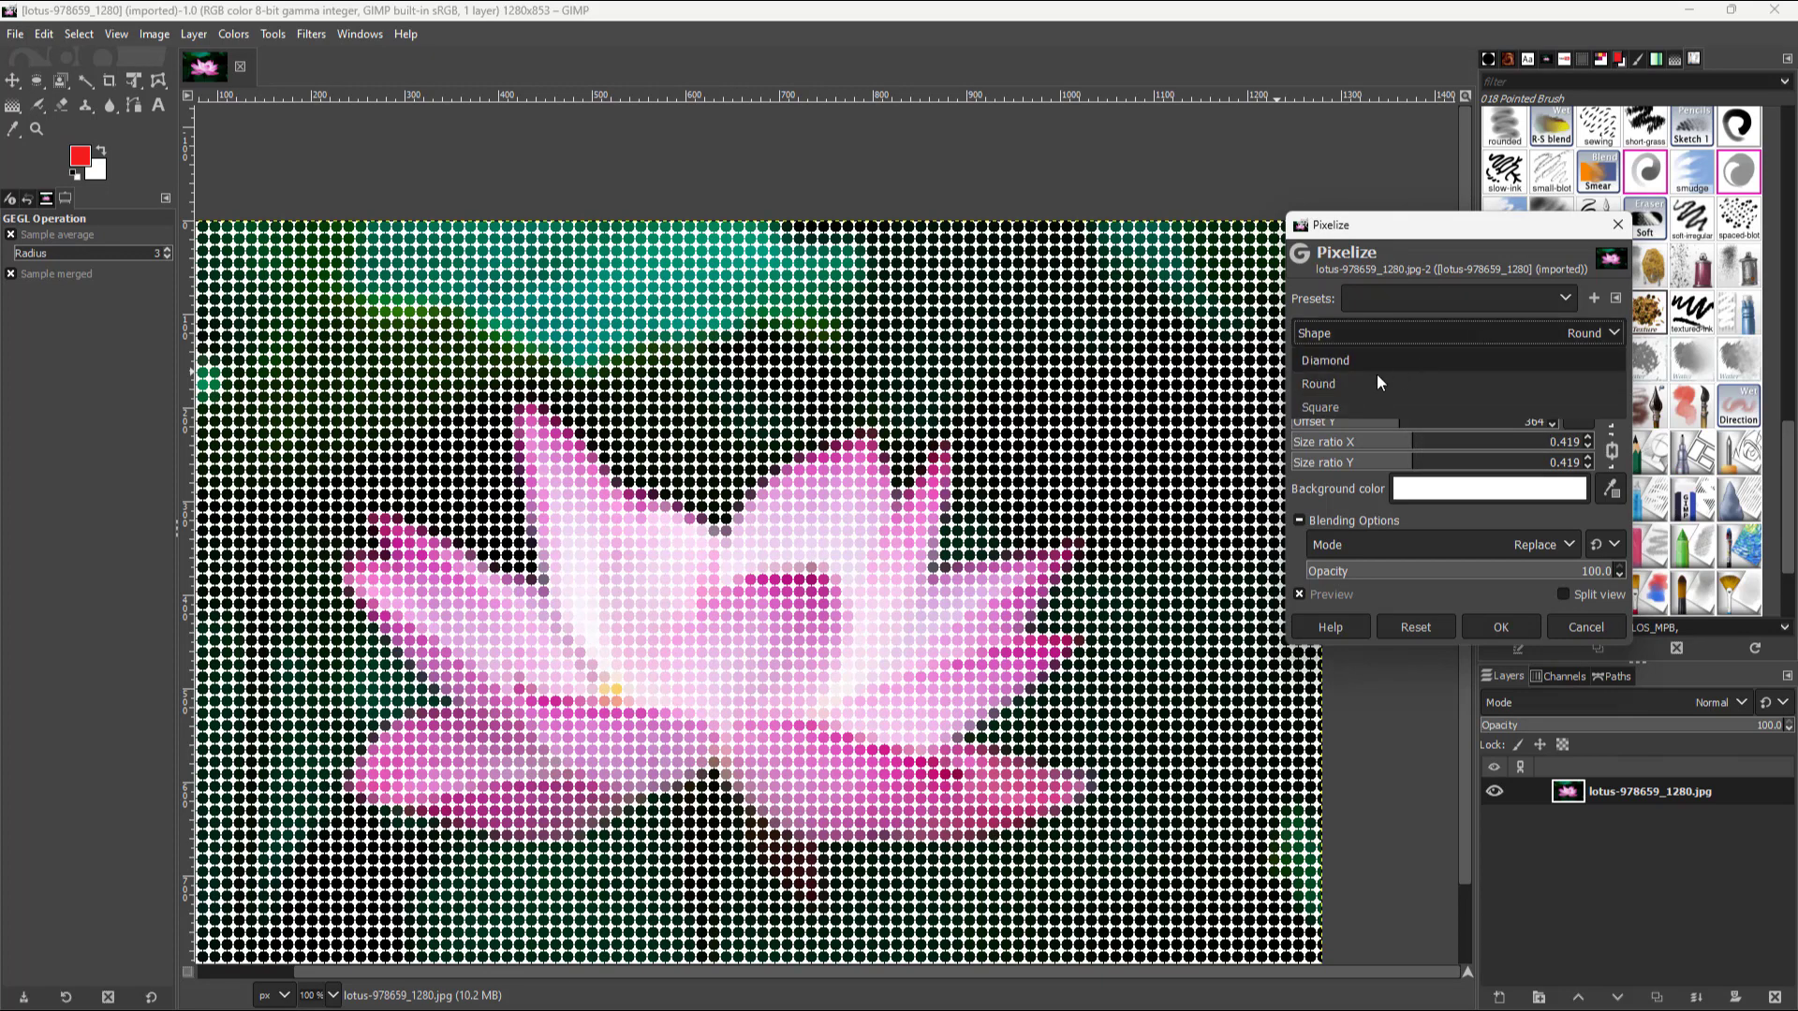
click(1324, 408)
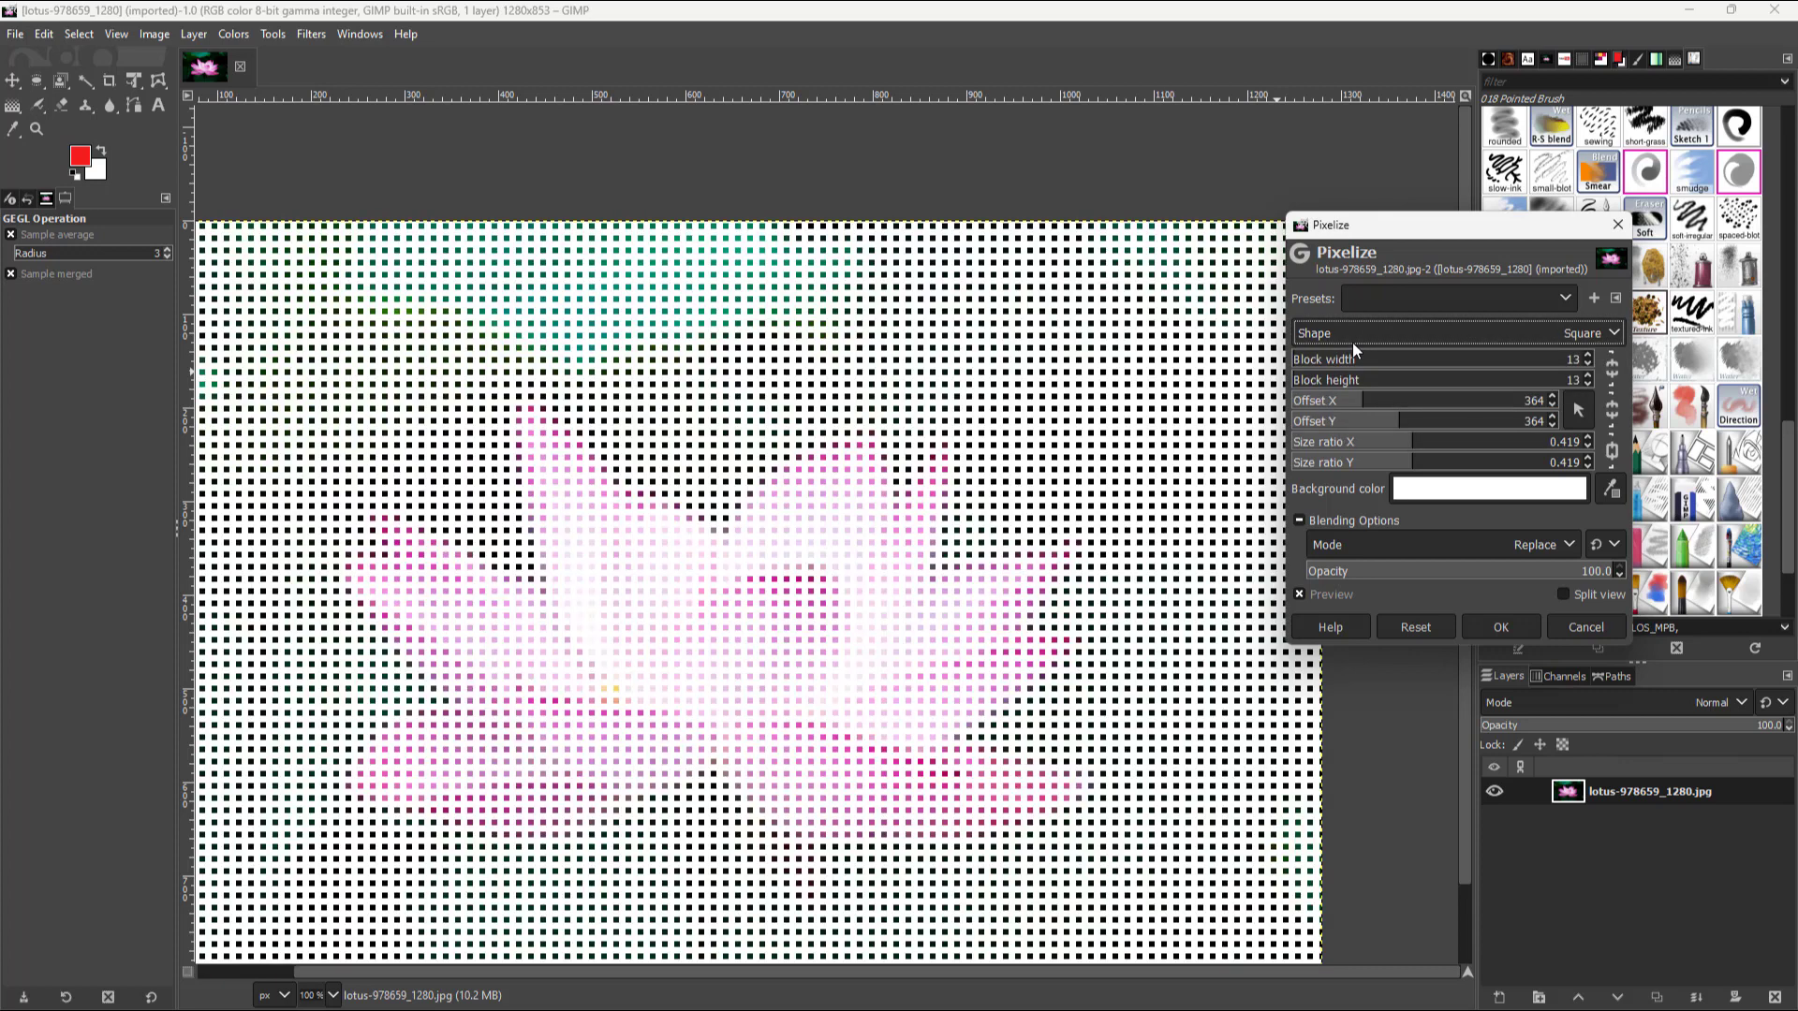
click(1356, 334)
click(1347, 368)
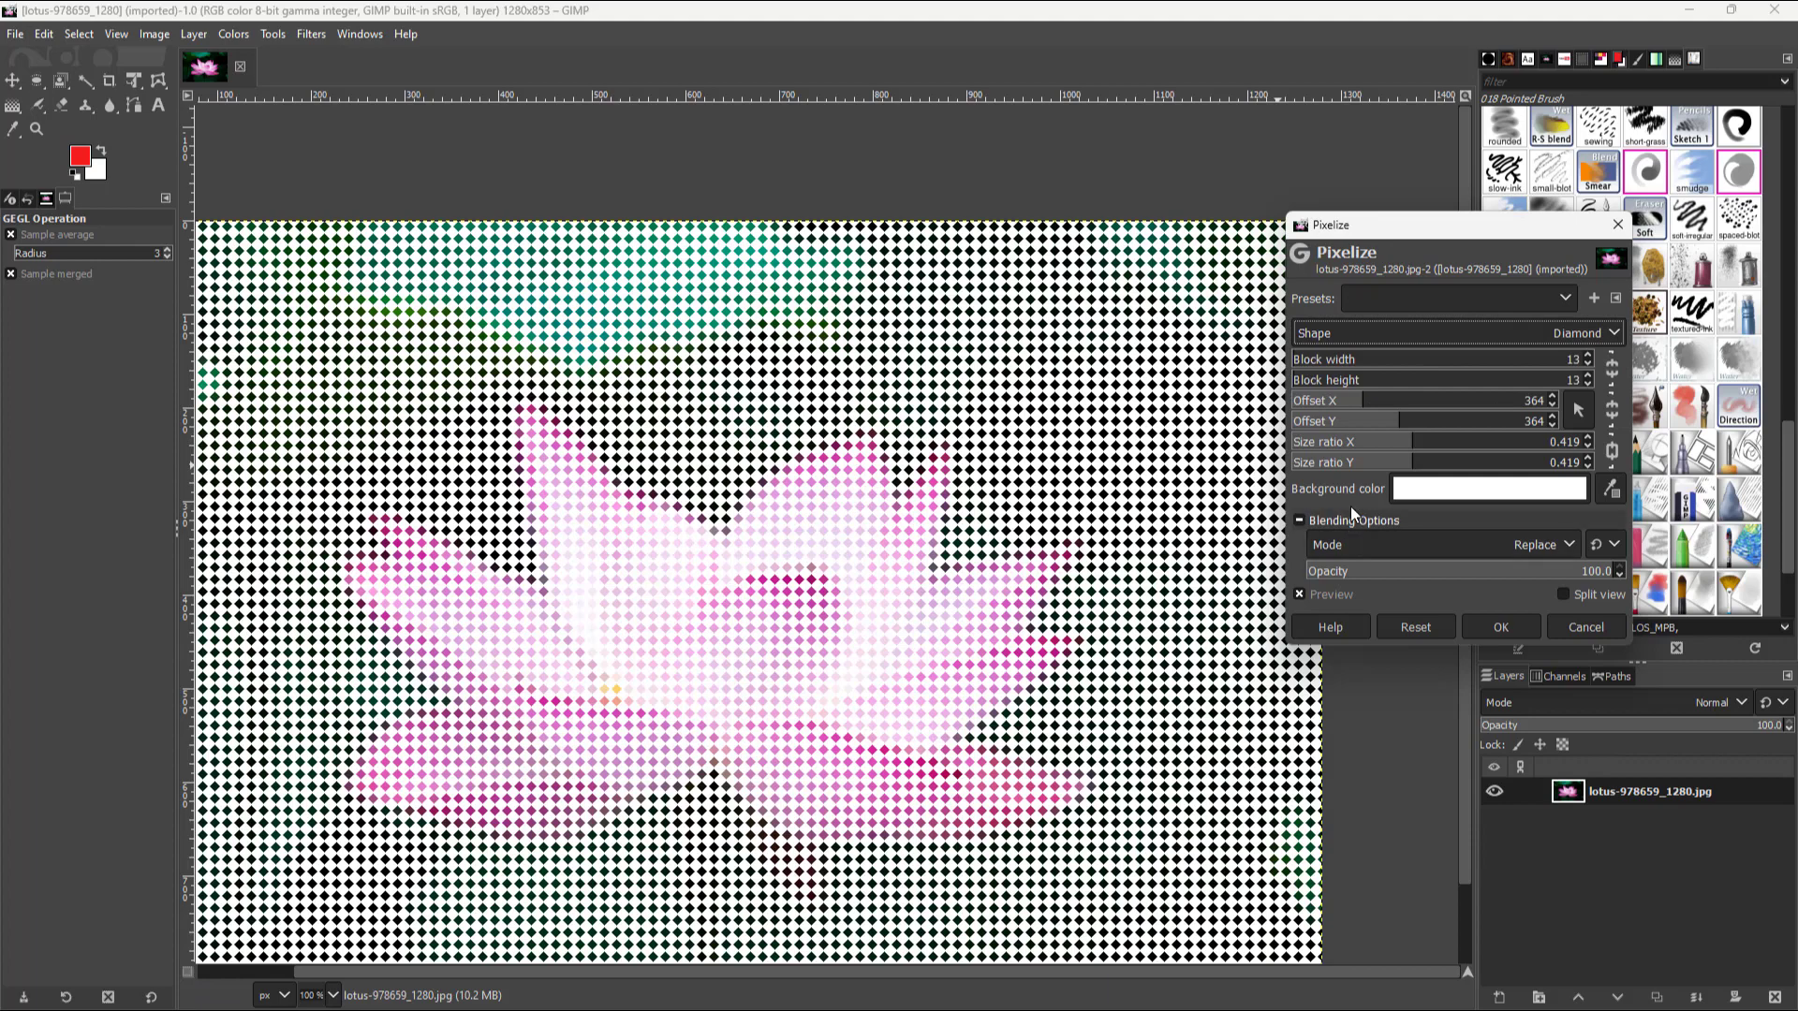
Try larger linked size ratios up to 0.555, and unlink them to set X to 0.500 and Y to 0.506.
click(1422, 444)
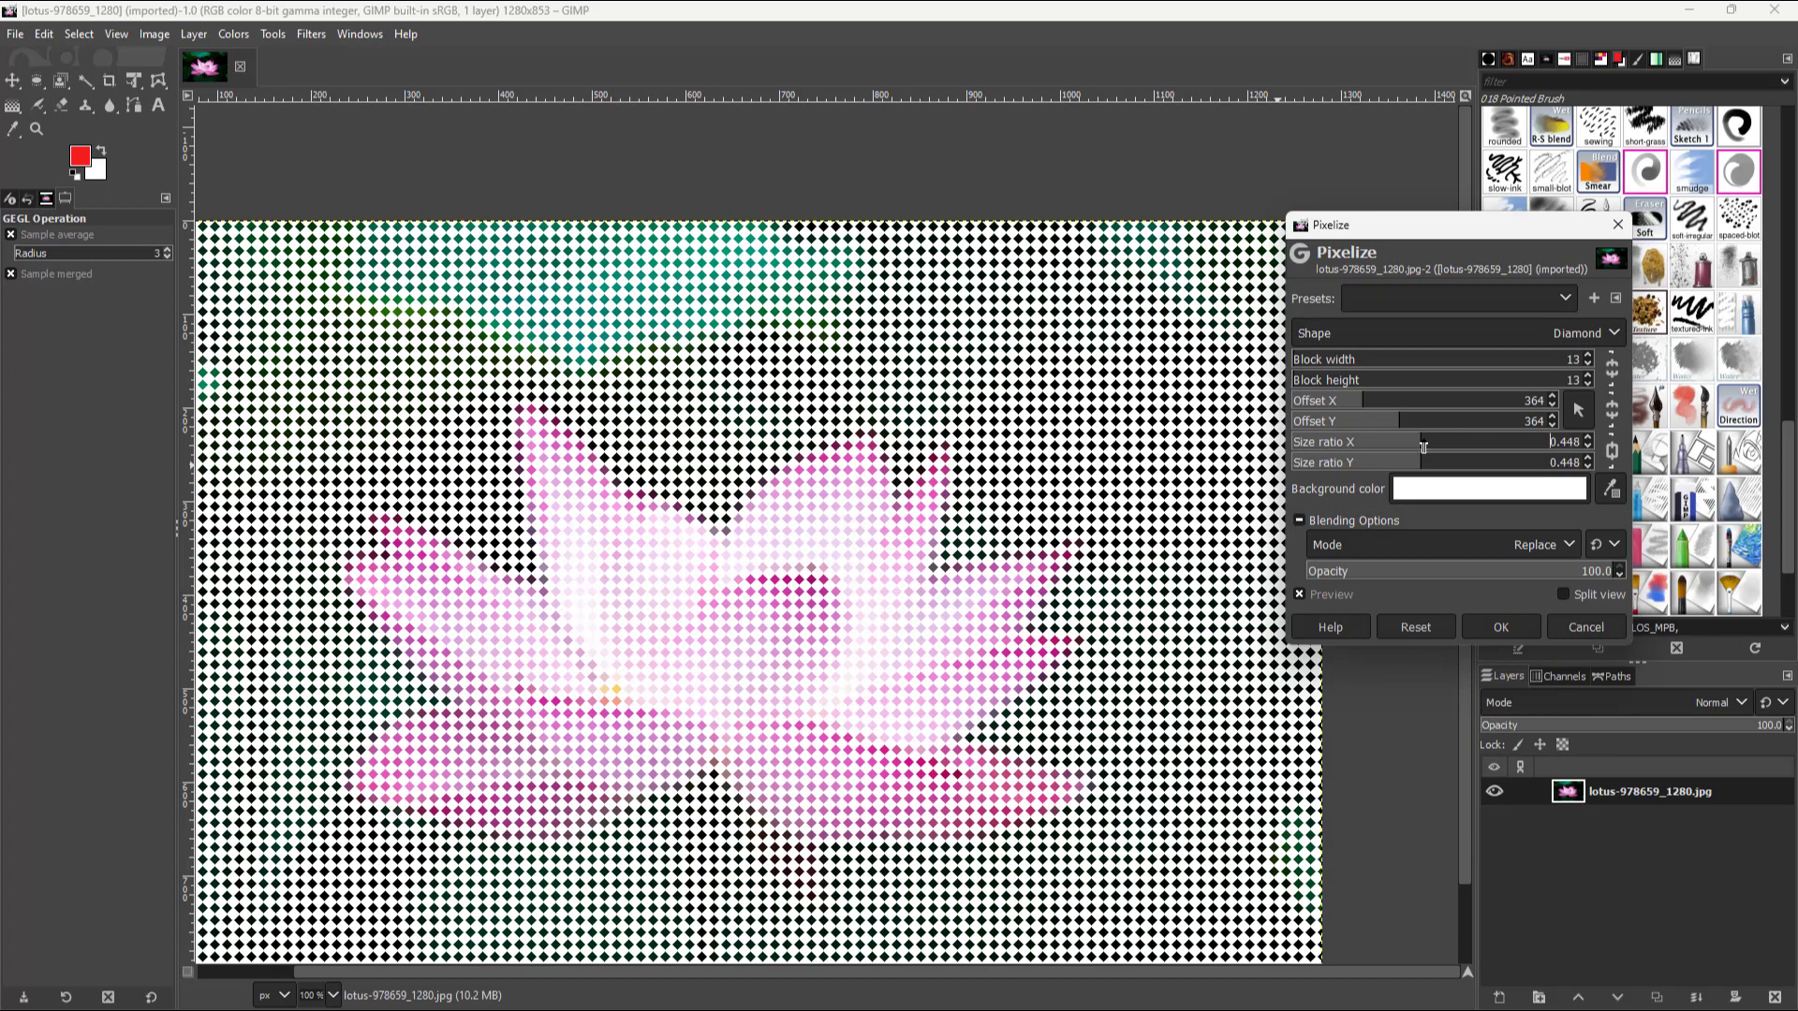
drag(1422, 445, 1452, 446)
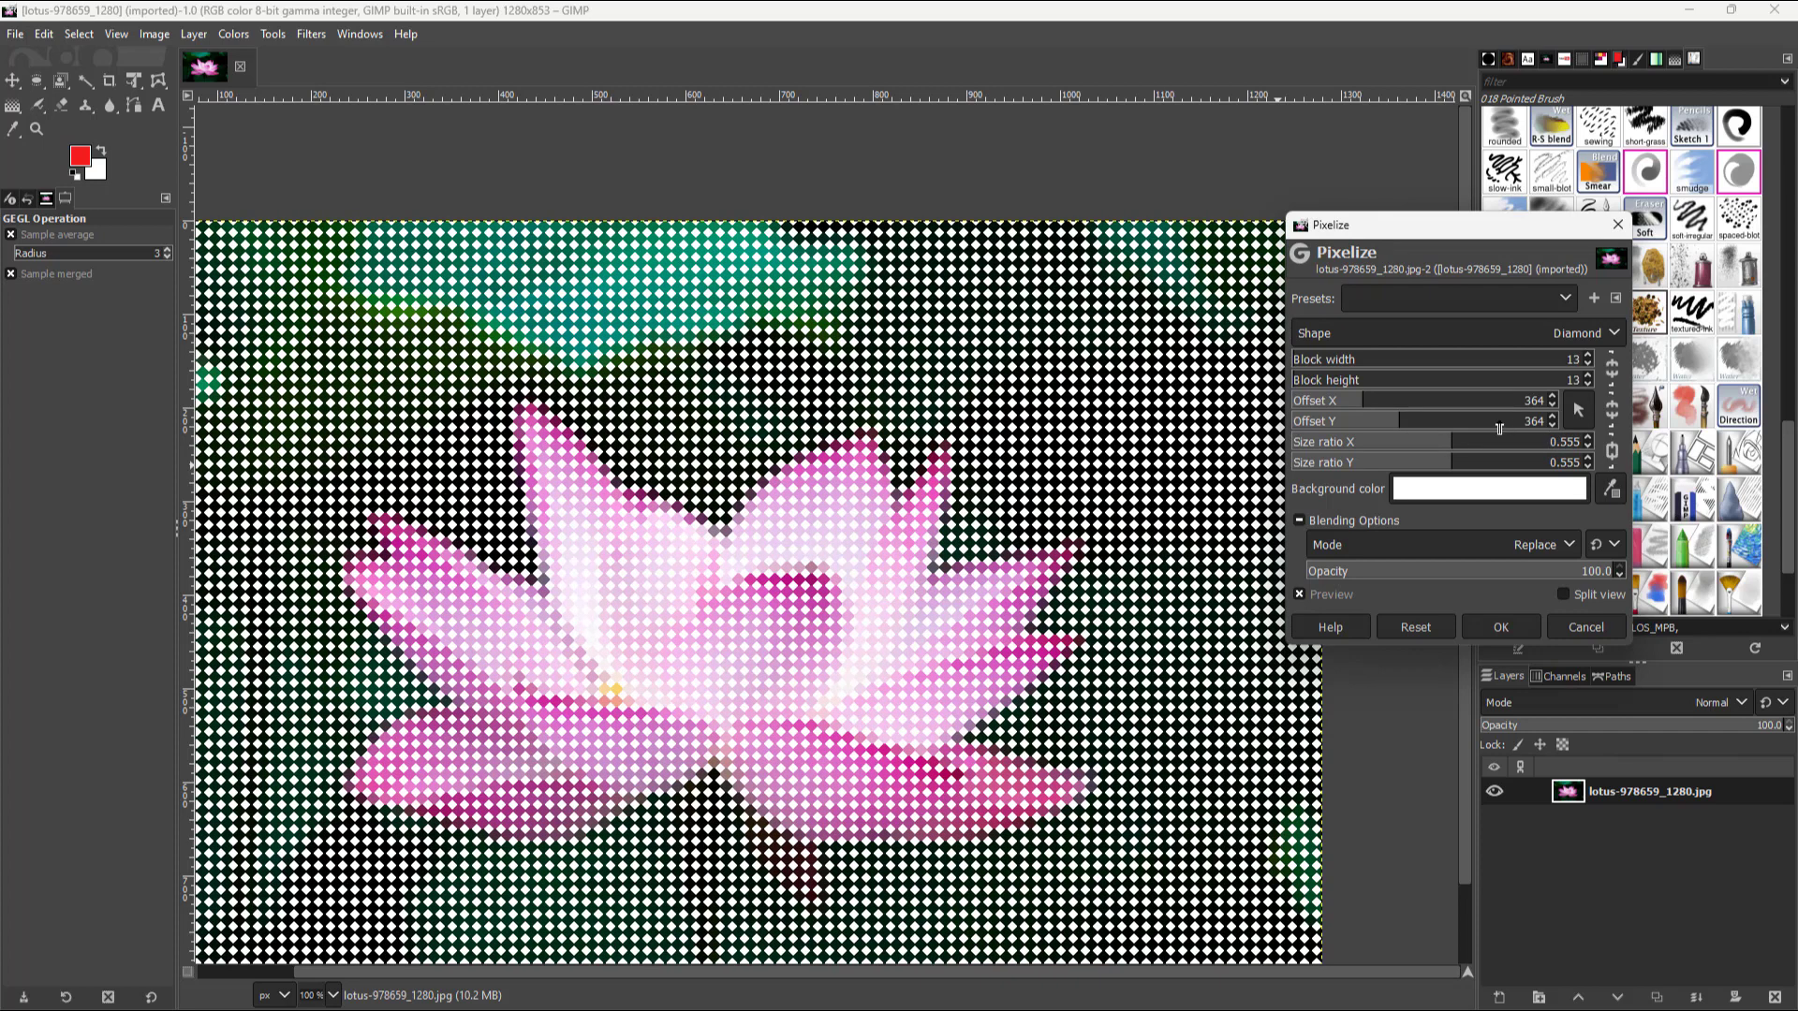
click(1610, 452)
mouse_move(1437, 440)
mouse_down()
mouse_move(1337, 436)
mouse_move(1519, 436)
mouse_move(1436, 430)
mouse_move(1358, 457)
mouse_move(1438, 455)
mouse_up()
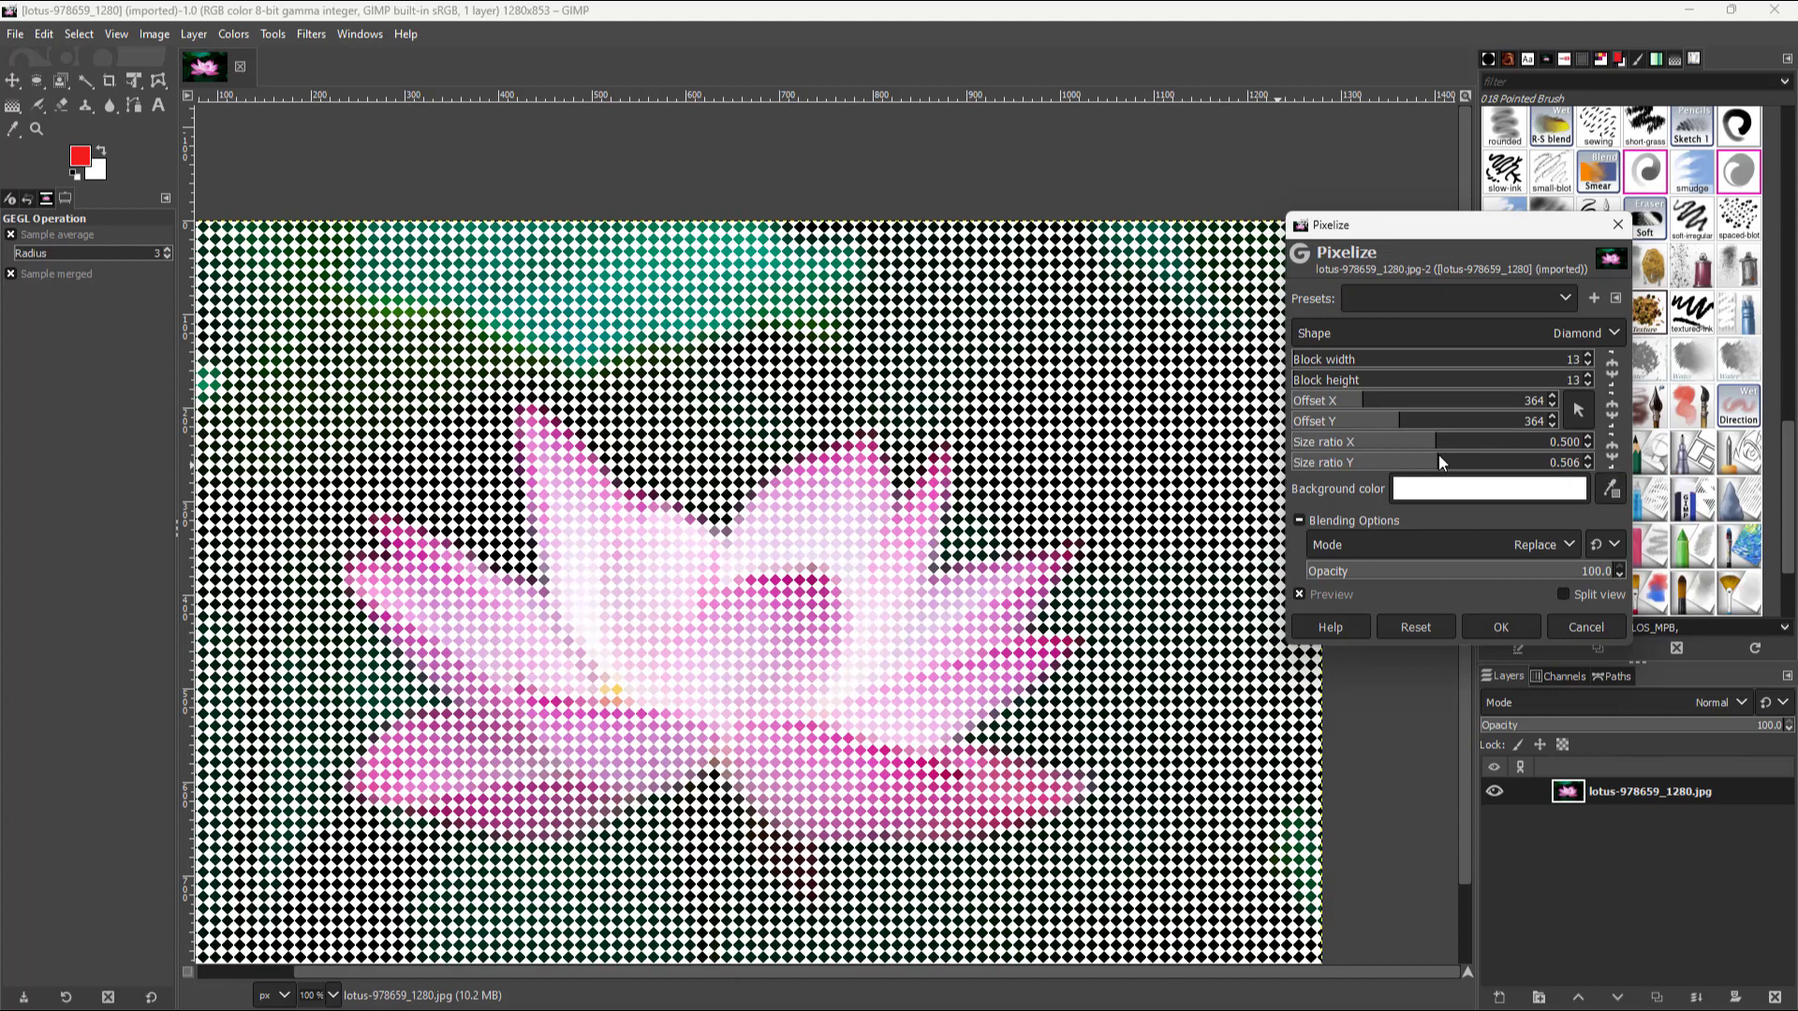
Sample the background color from the image, trying black and petal pink before picking the dark green just below the upper leaf.
click(1610, 488)
click(1045, 434)
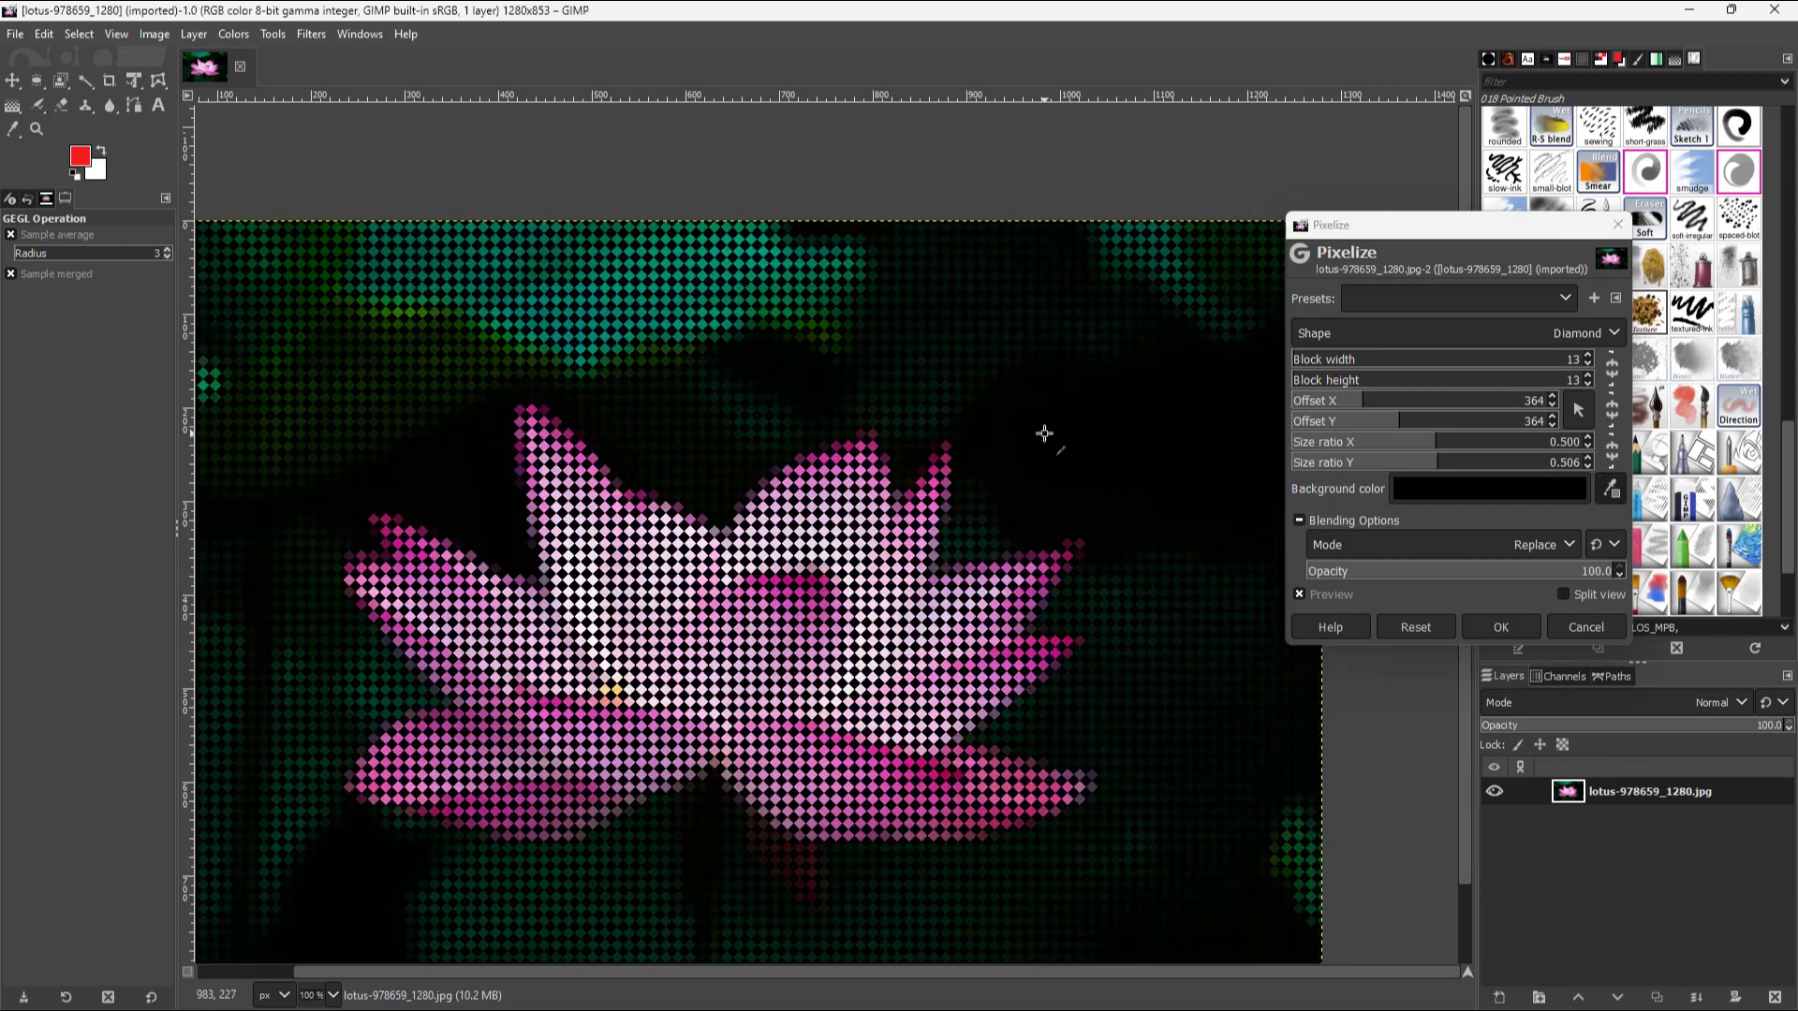
click(940, 480)
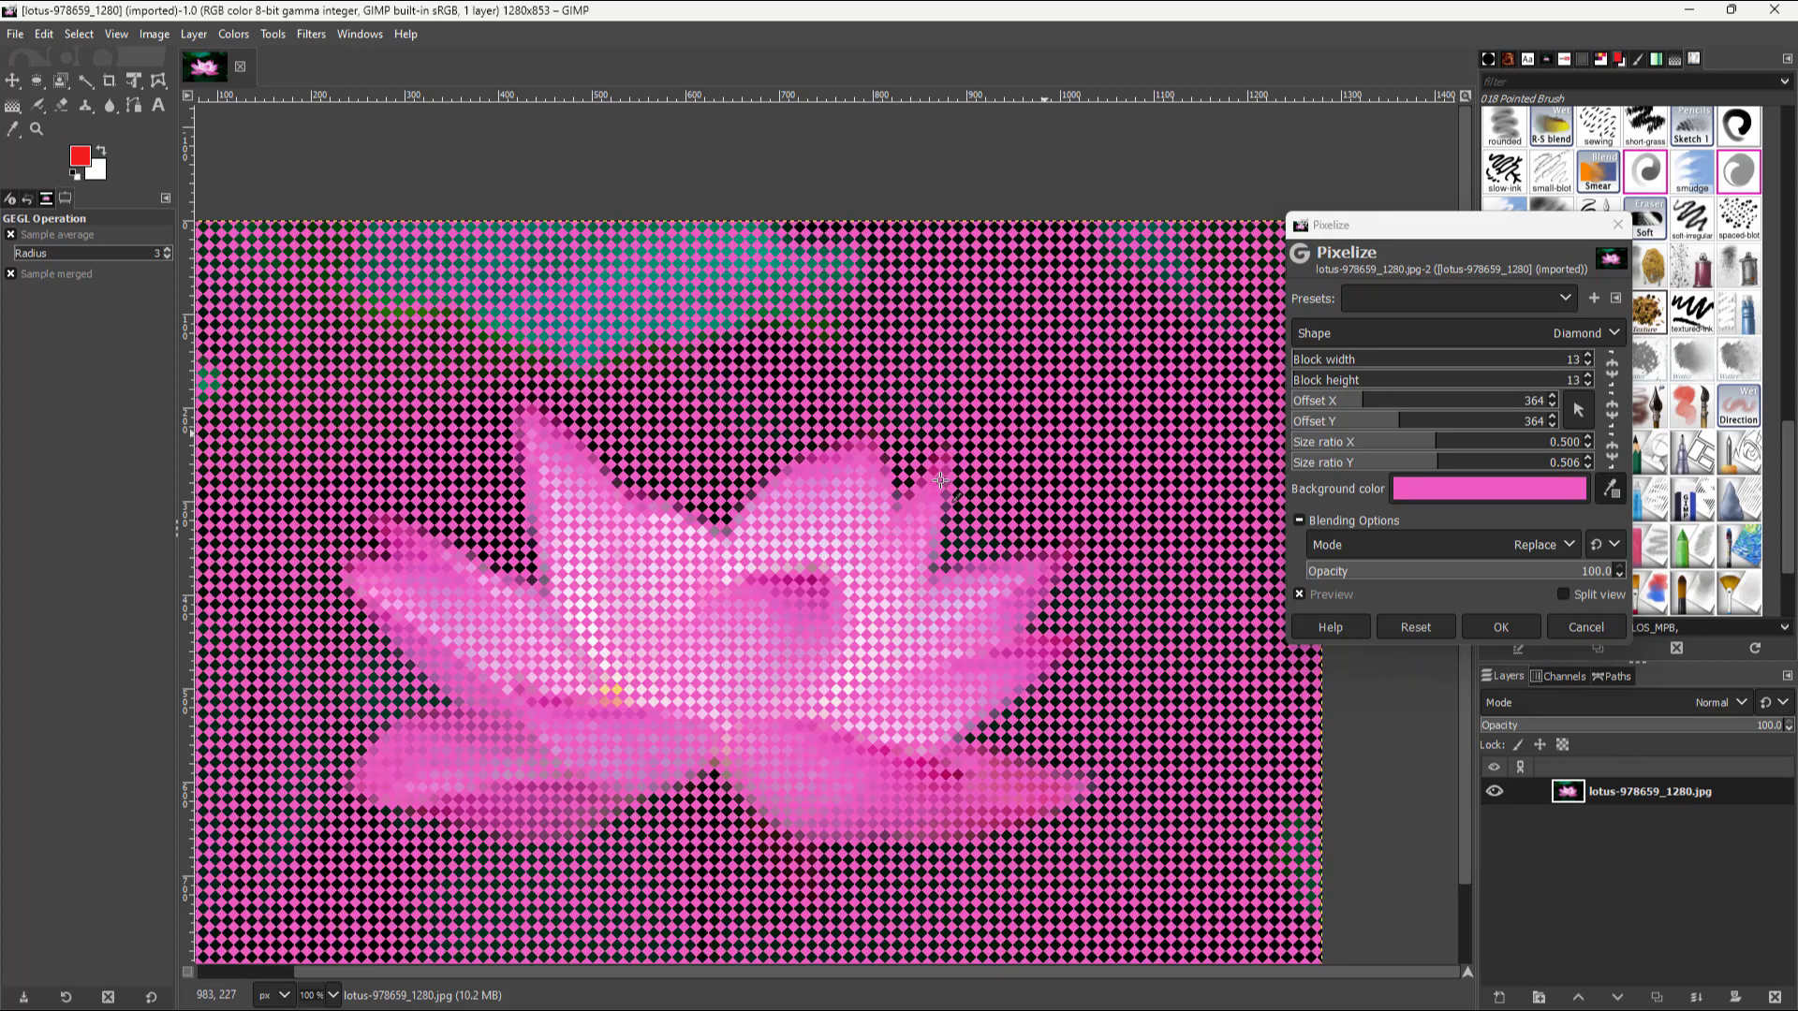
click(992, 514)
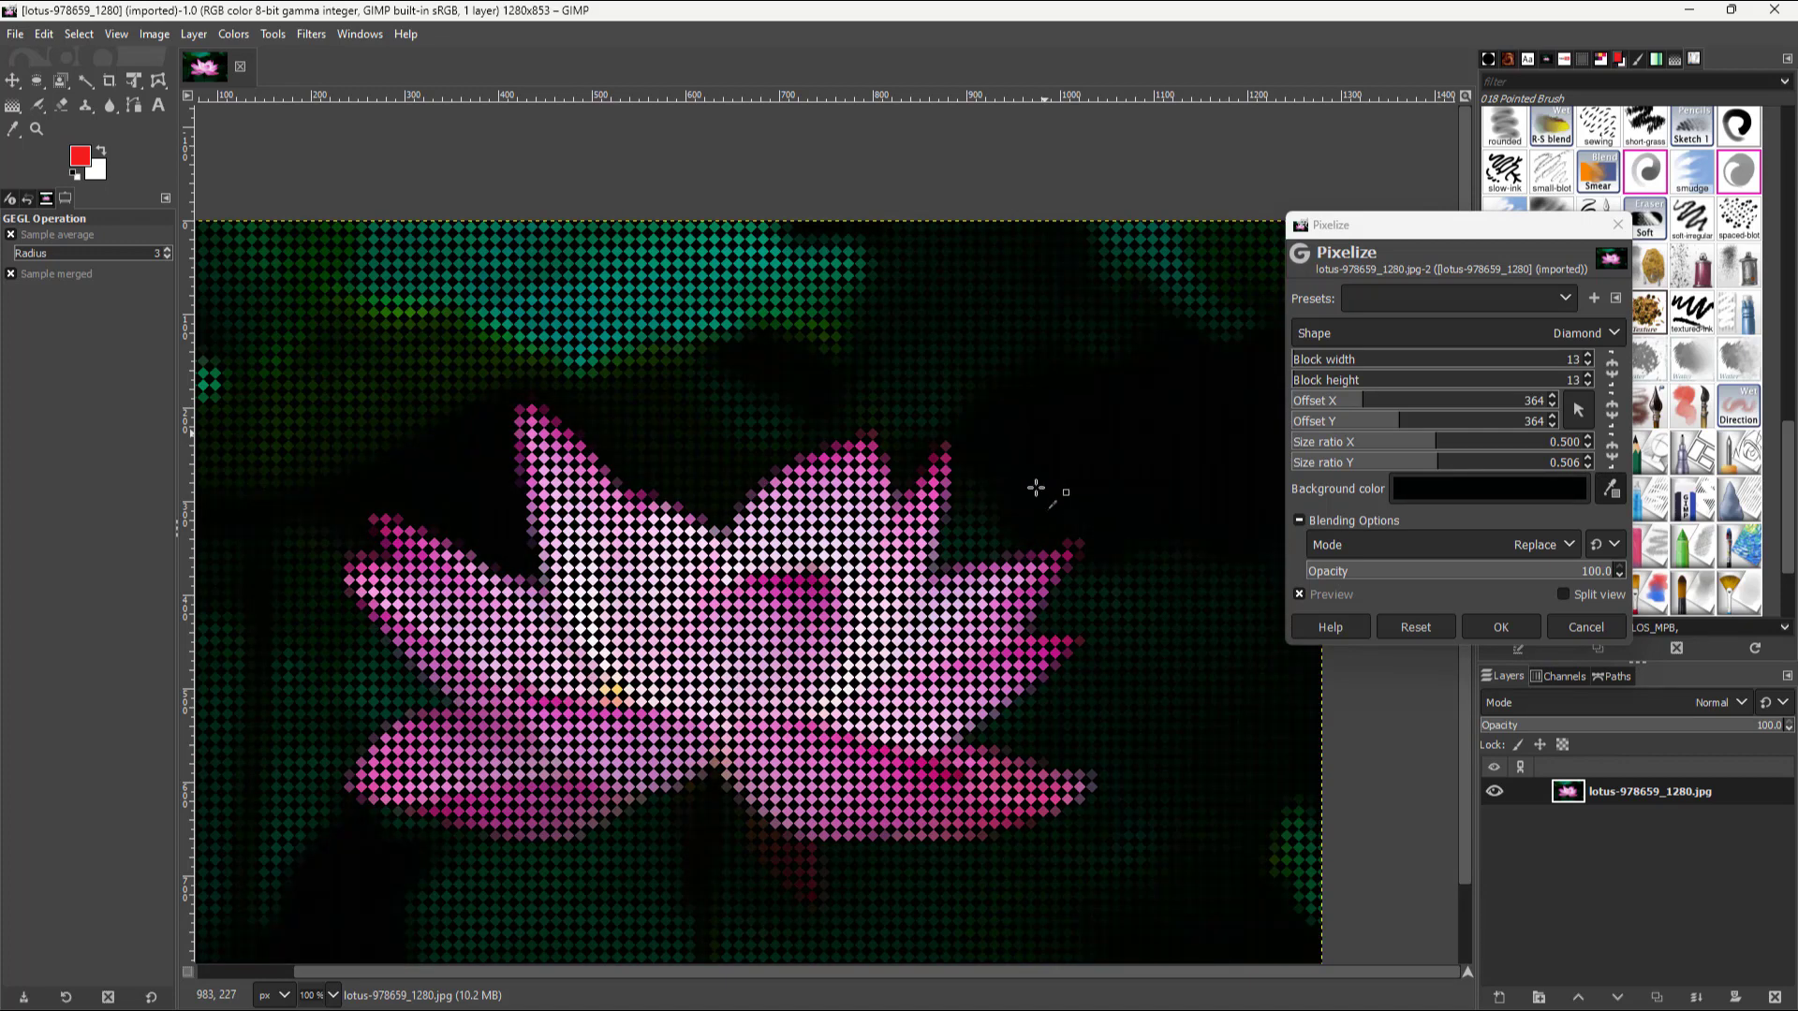
click(980, 485)
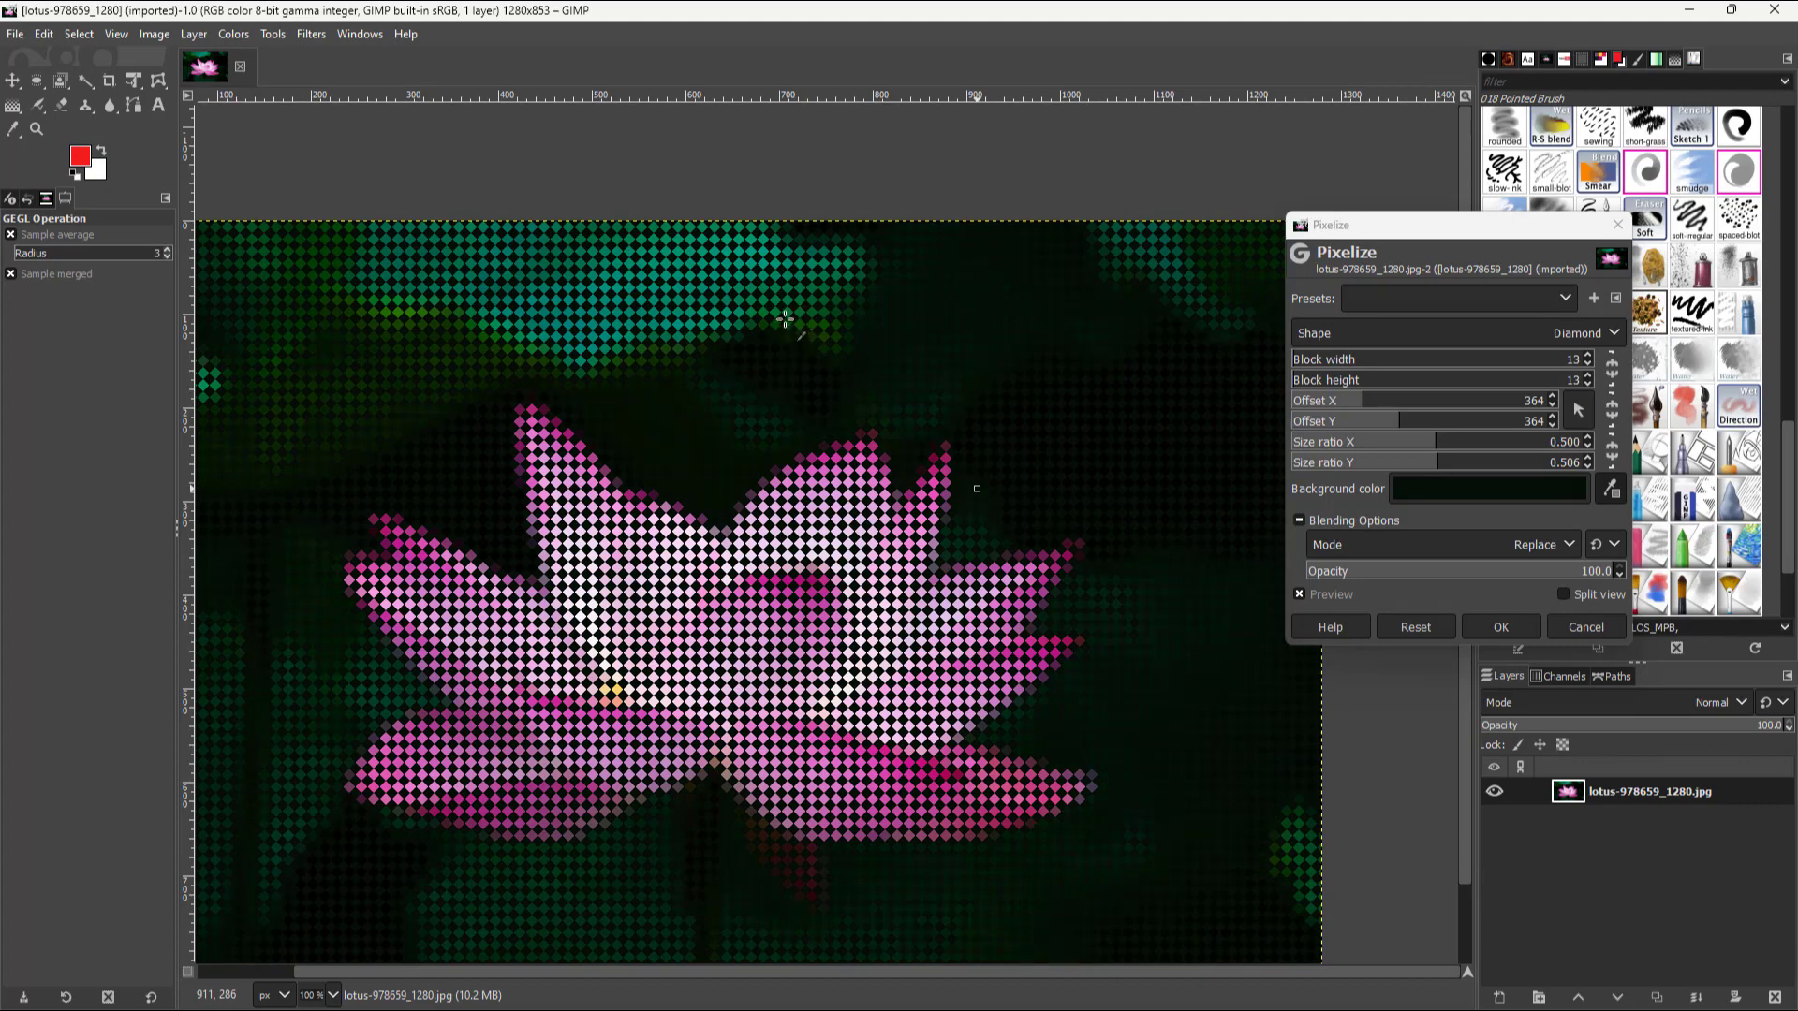
click(640, 365)
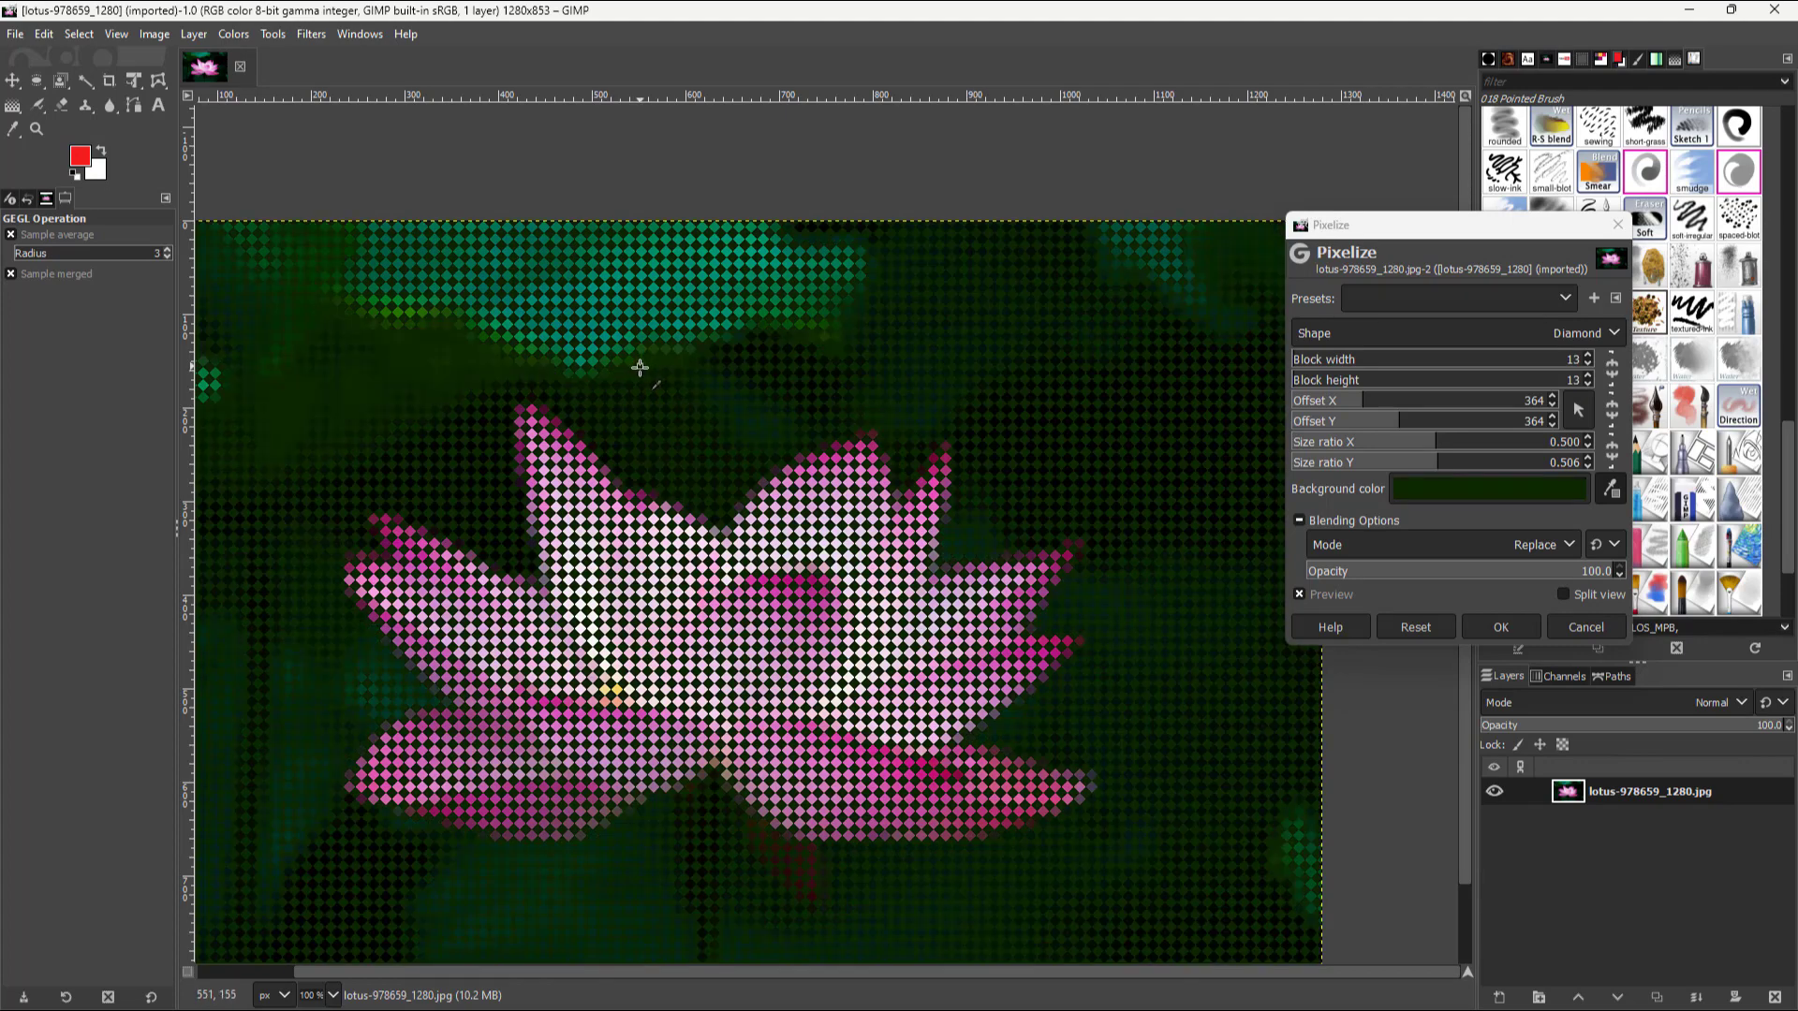
Open the background color for editing and accept the dark green 0f2307.
click(1448, 485)
click(1390, 458)
drag(1387, 458, 1392, 554)
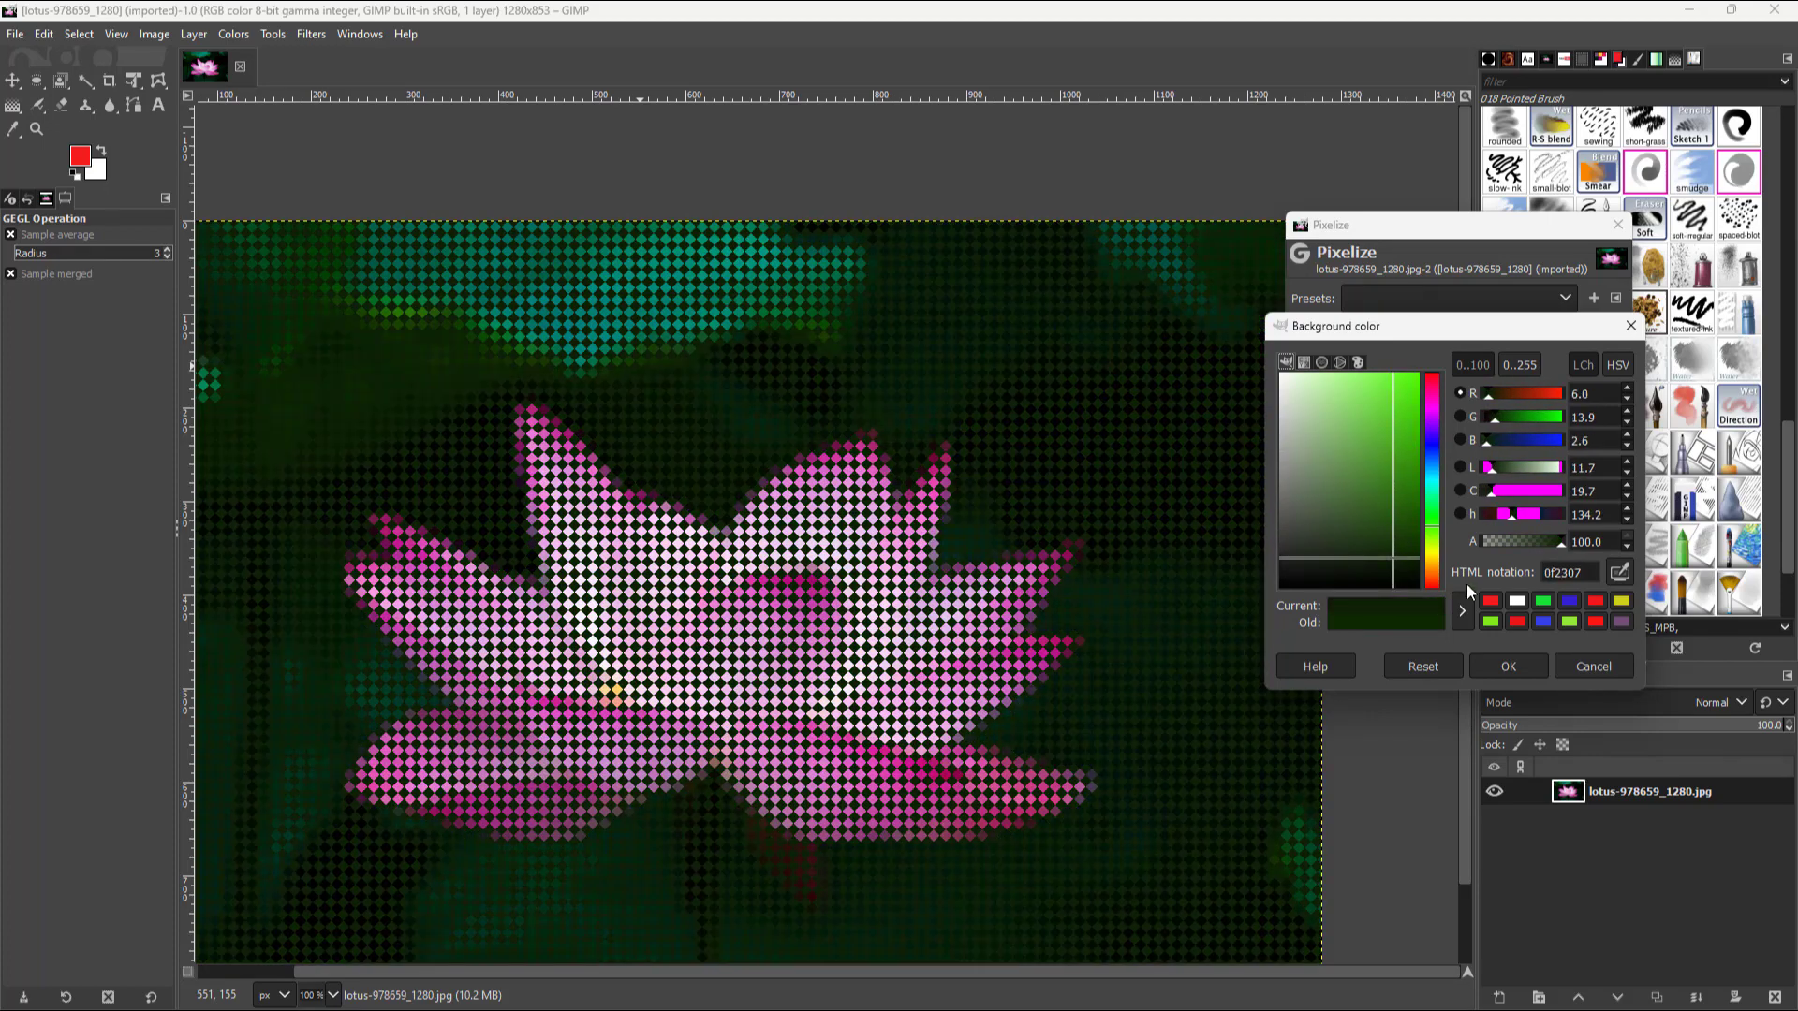
click(1518, 666)
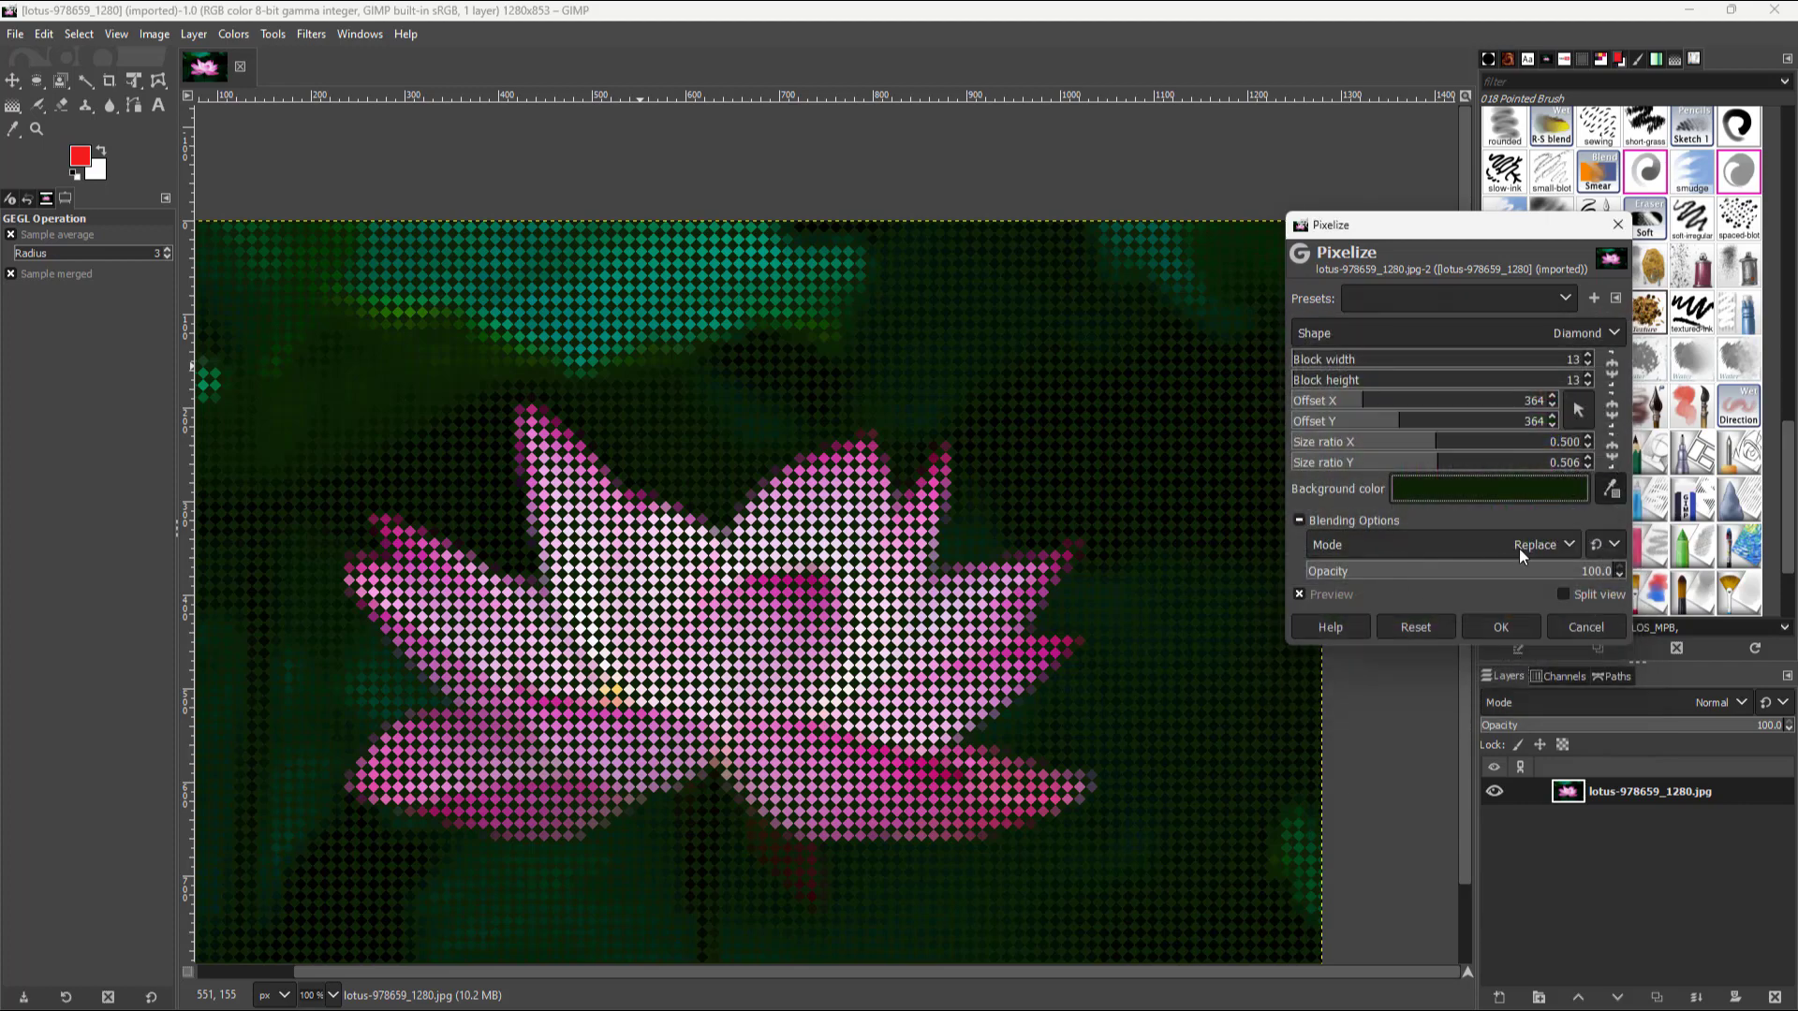
Try the Normal blending mode, set the mode to Multiply, and collapse the blending options.
click(1552, 547)
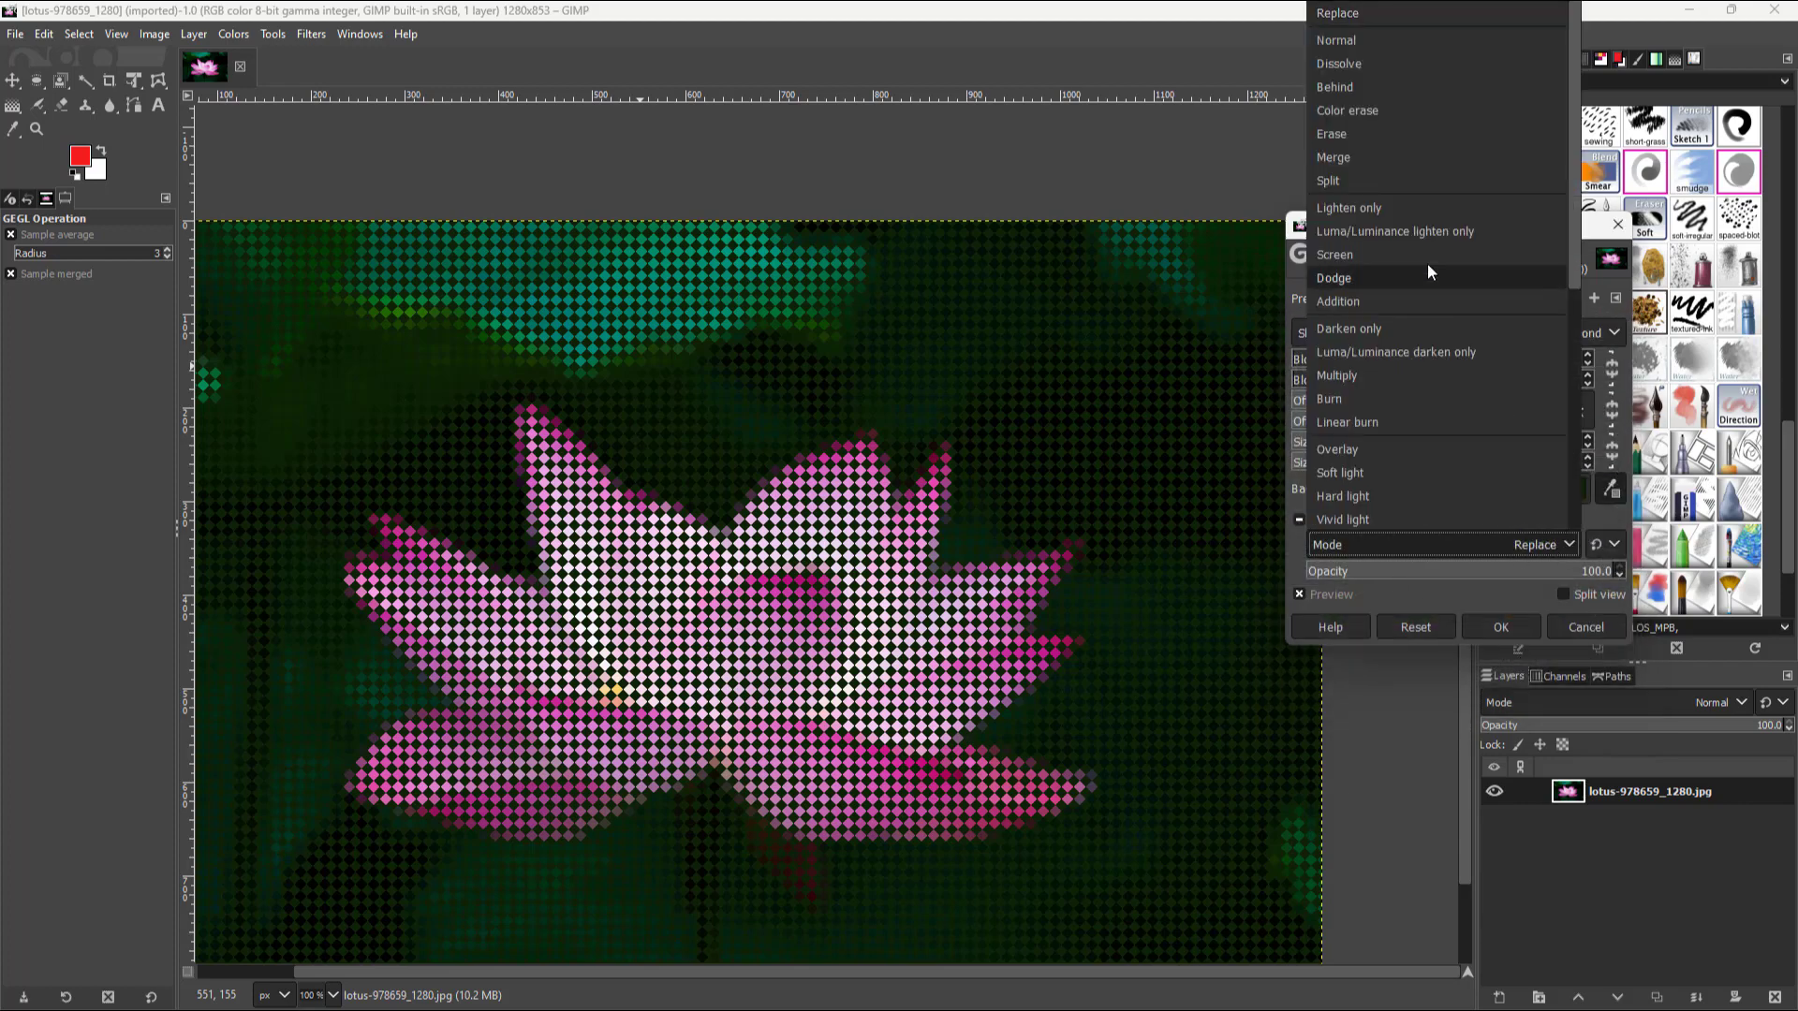
click(1382, 47)
click(1463, 543)
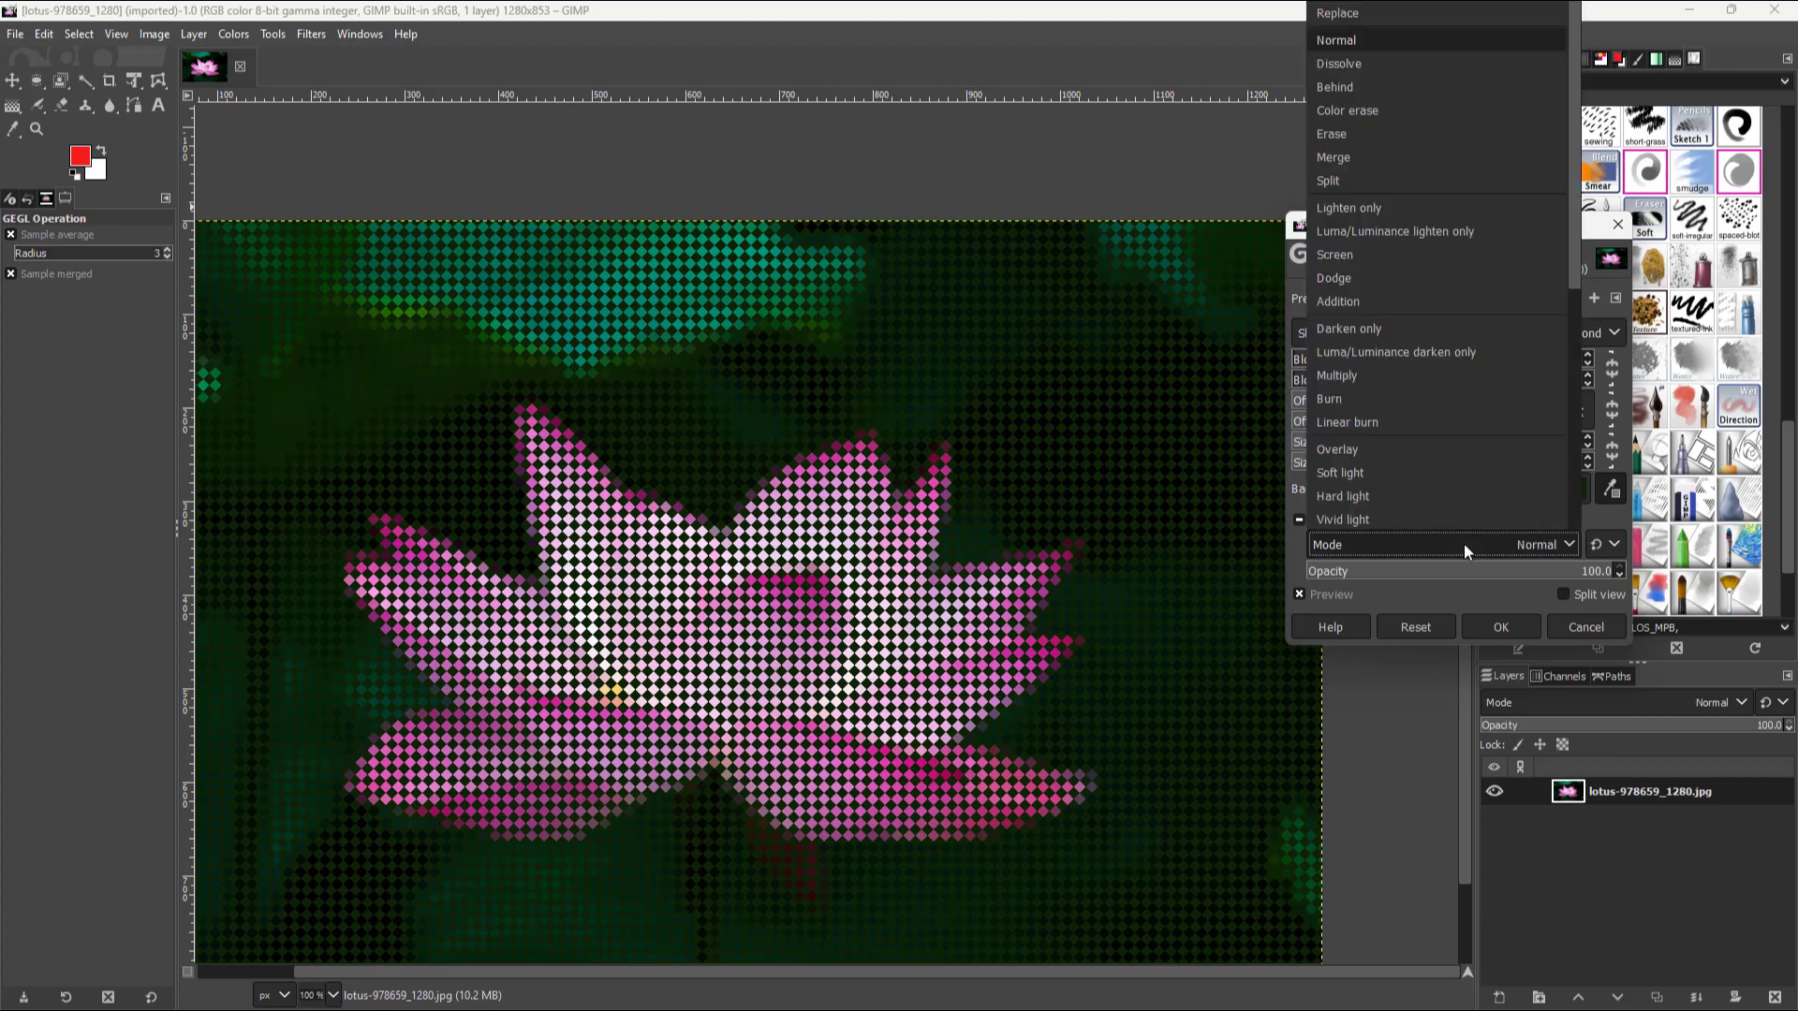
click(1390, 371)
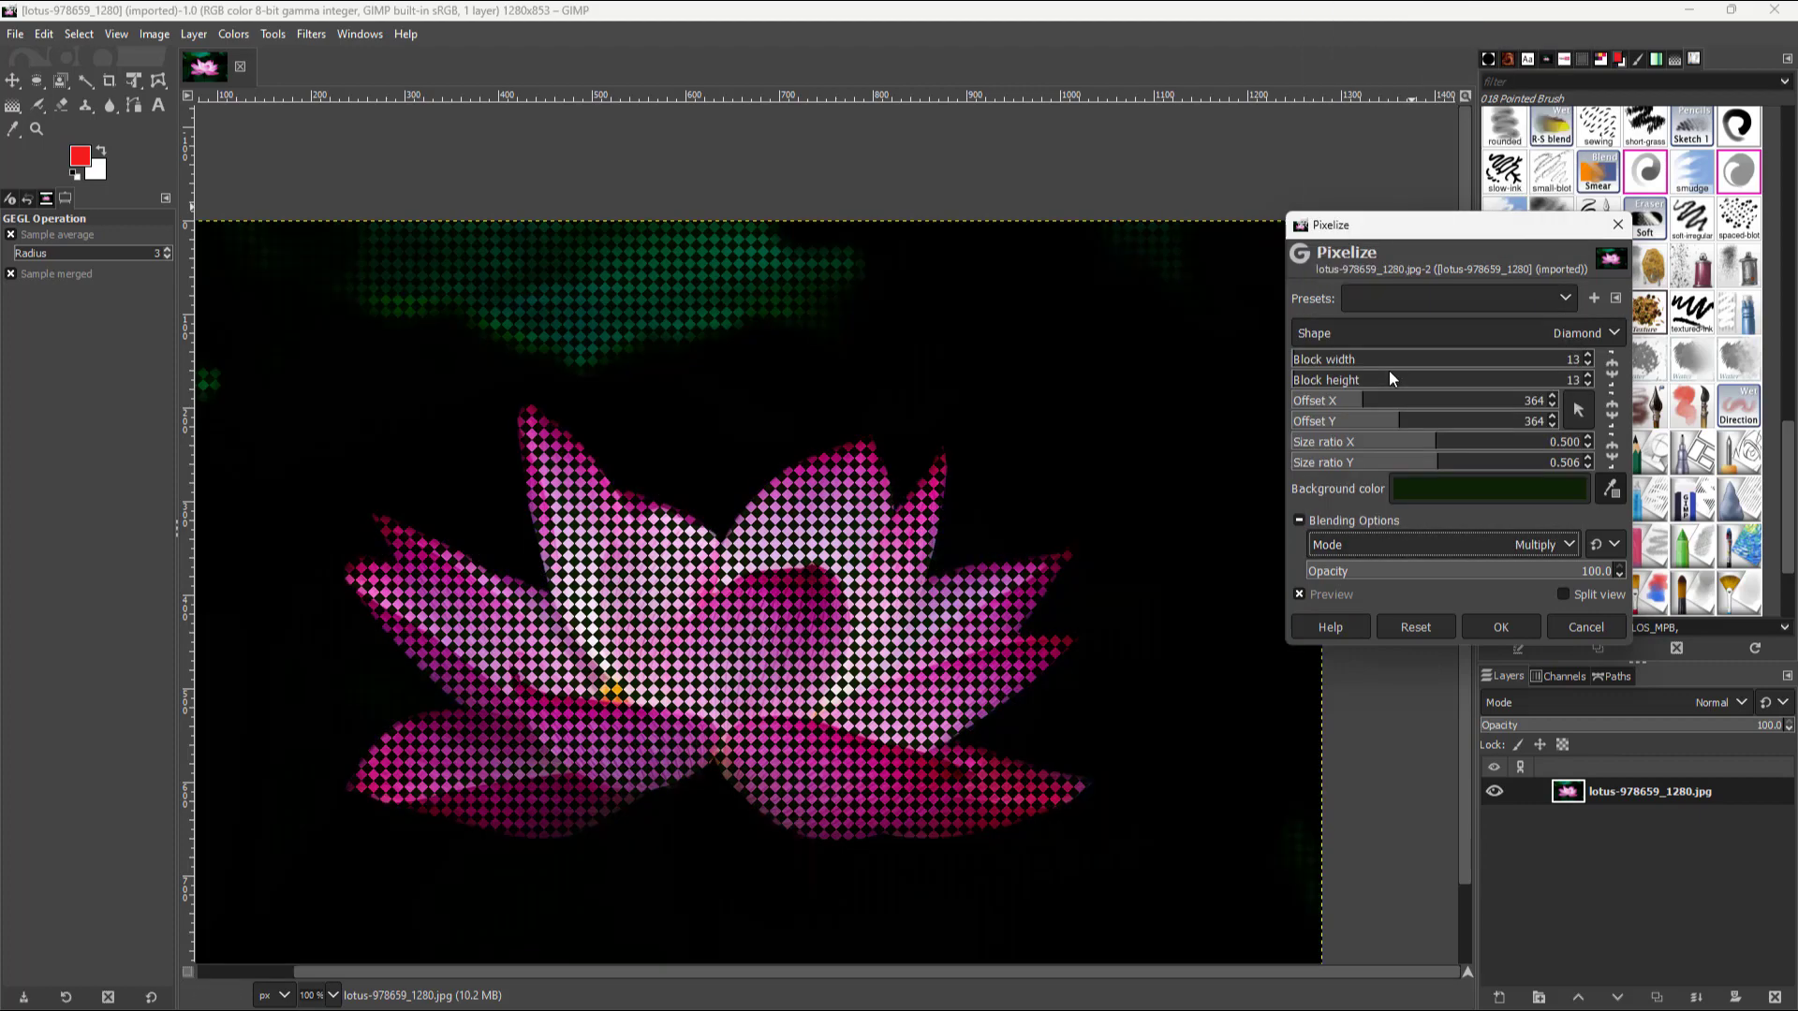
click(1479, 547)
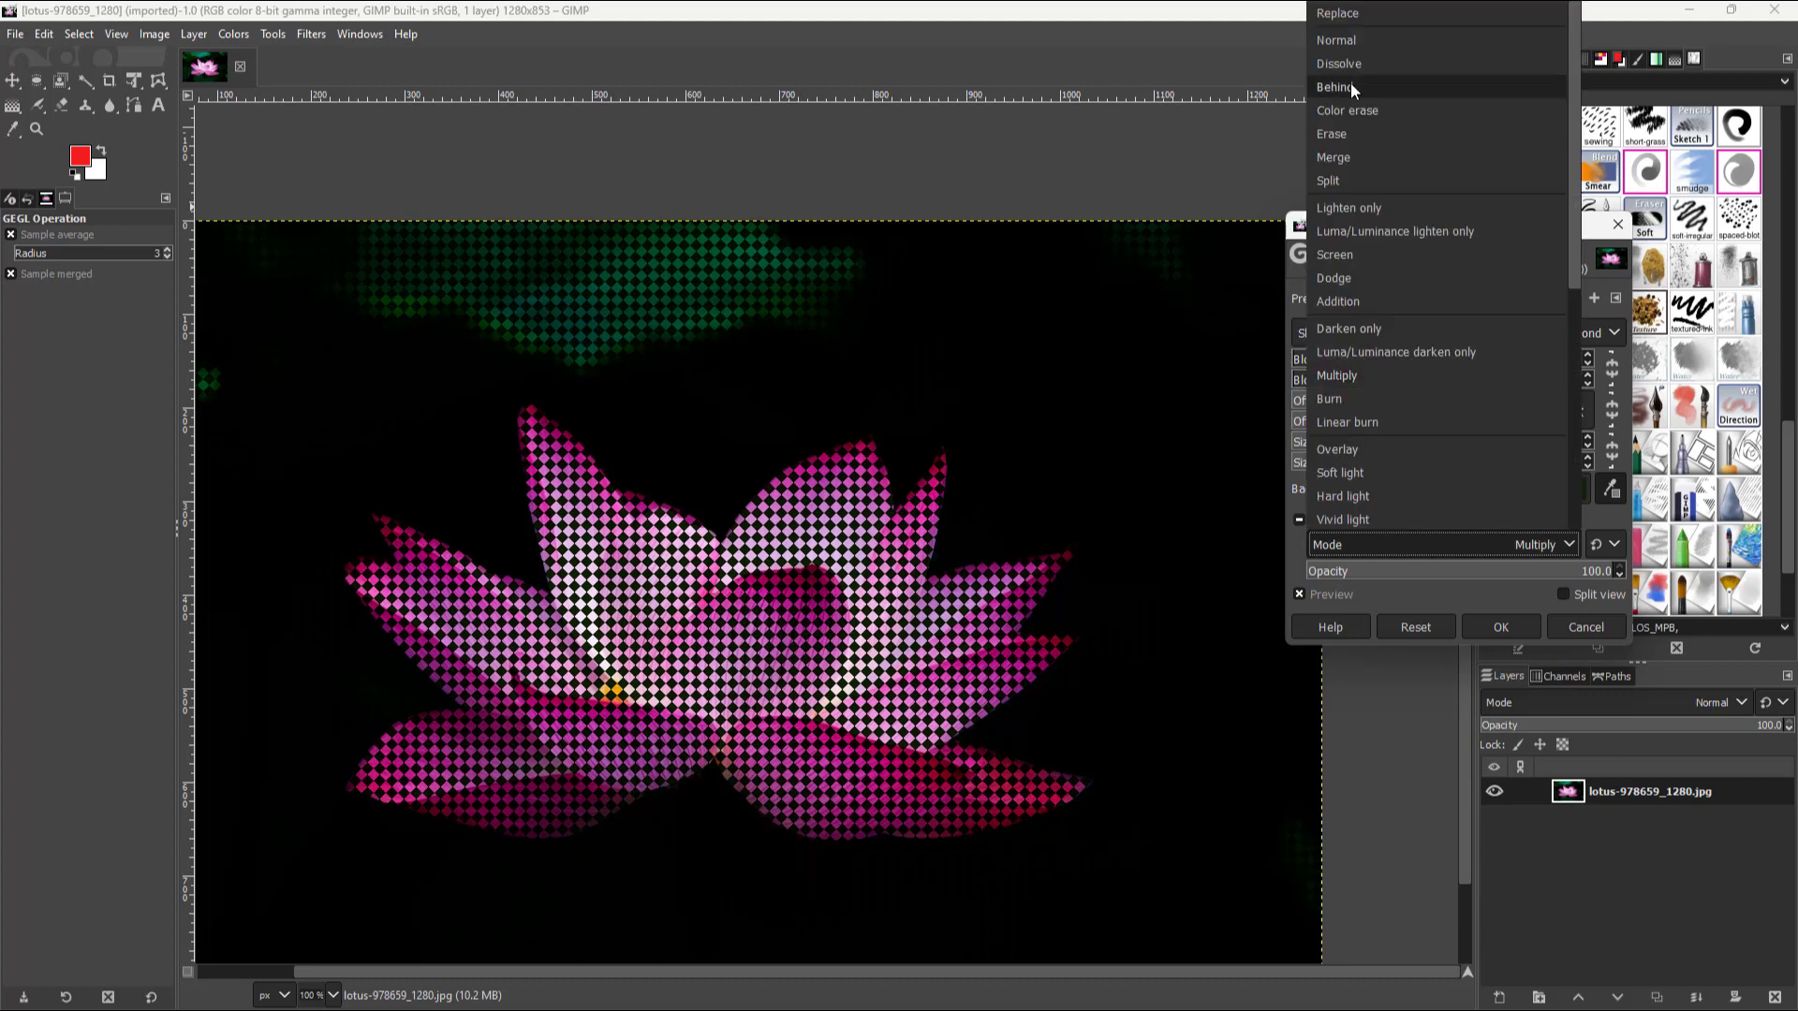
click(1401, 547)
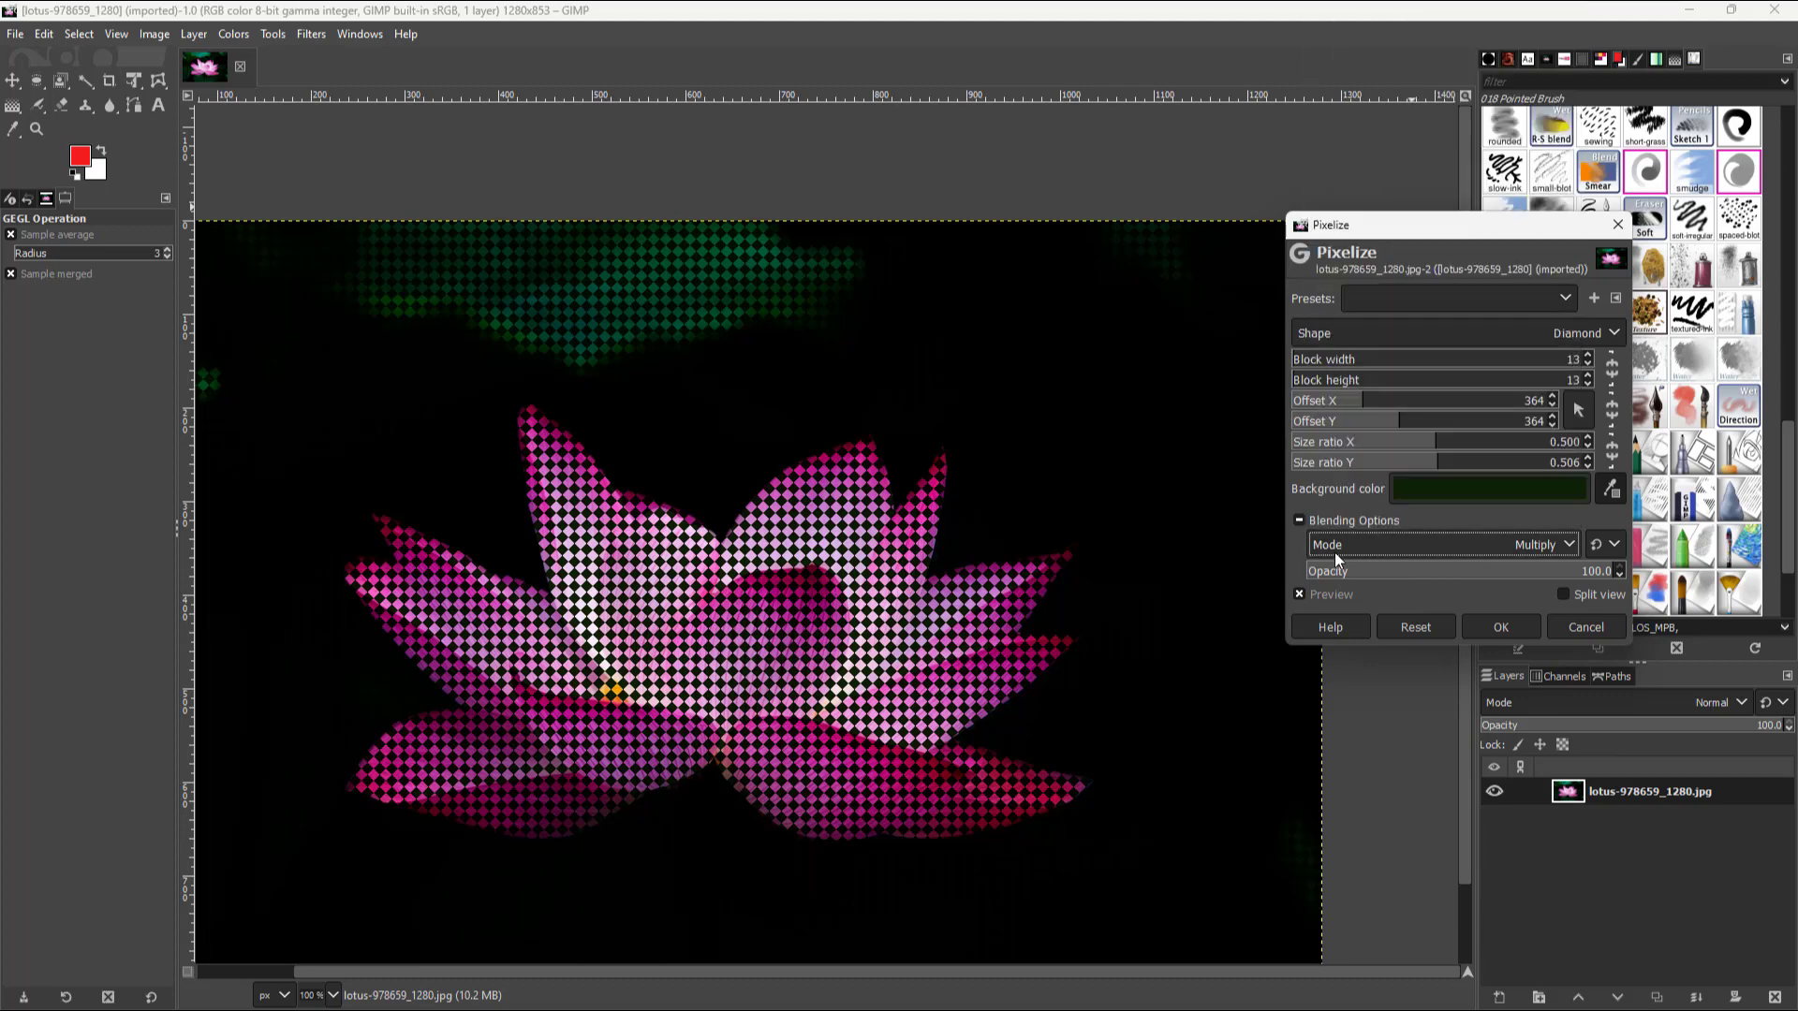
click(1299, 522)
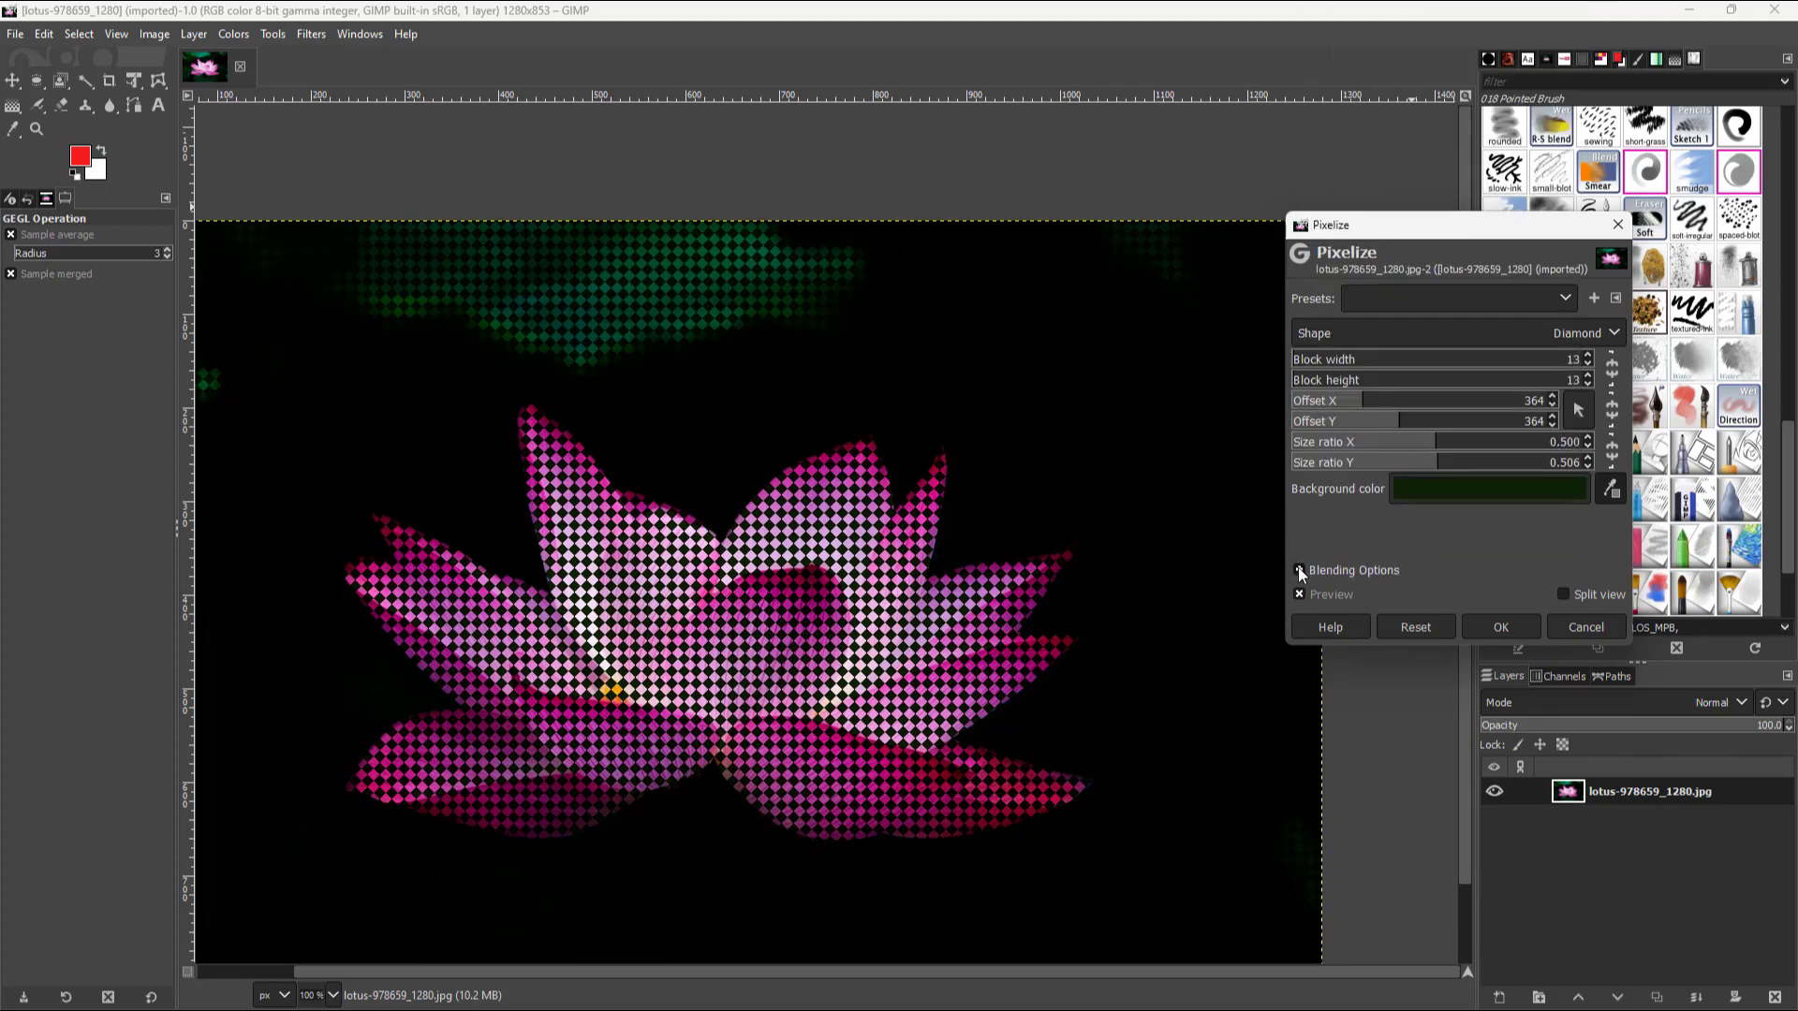
Reopen the blending options and set the blending mode to Replace.
click(1299, 569)
click(1550, 547)
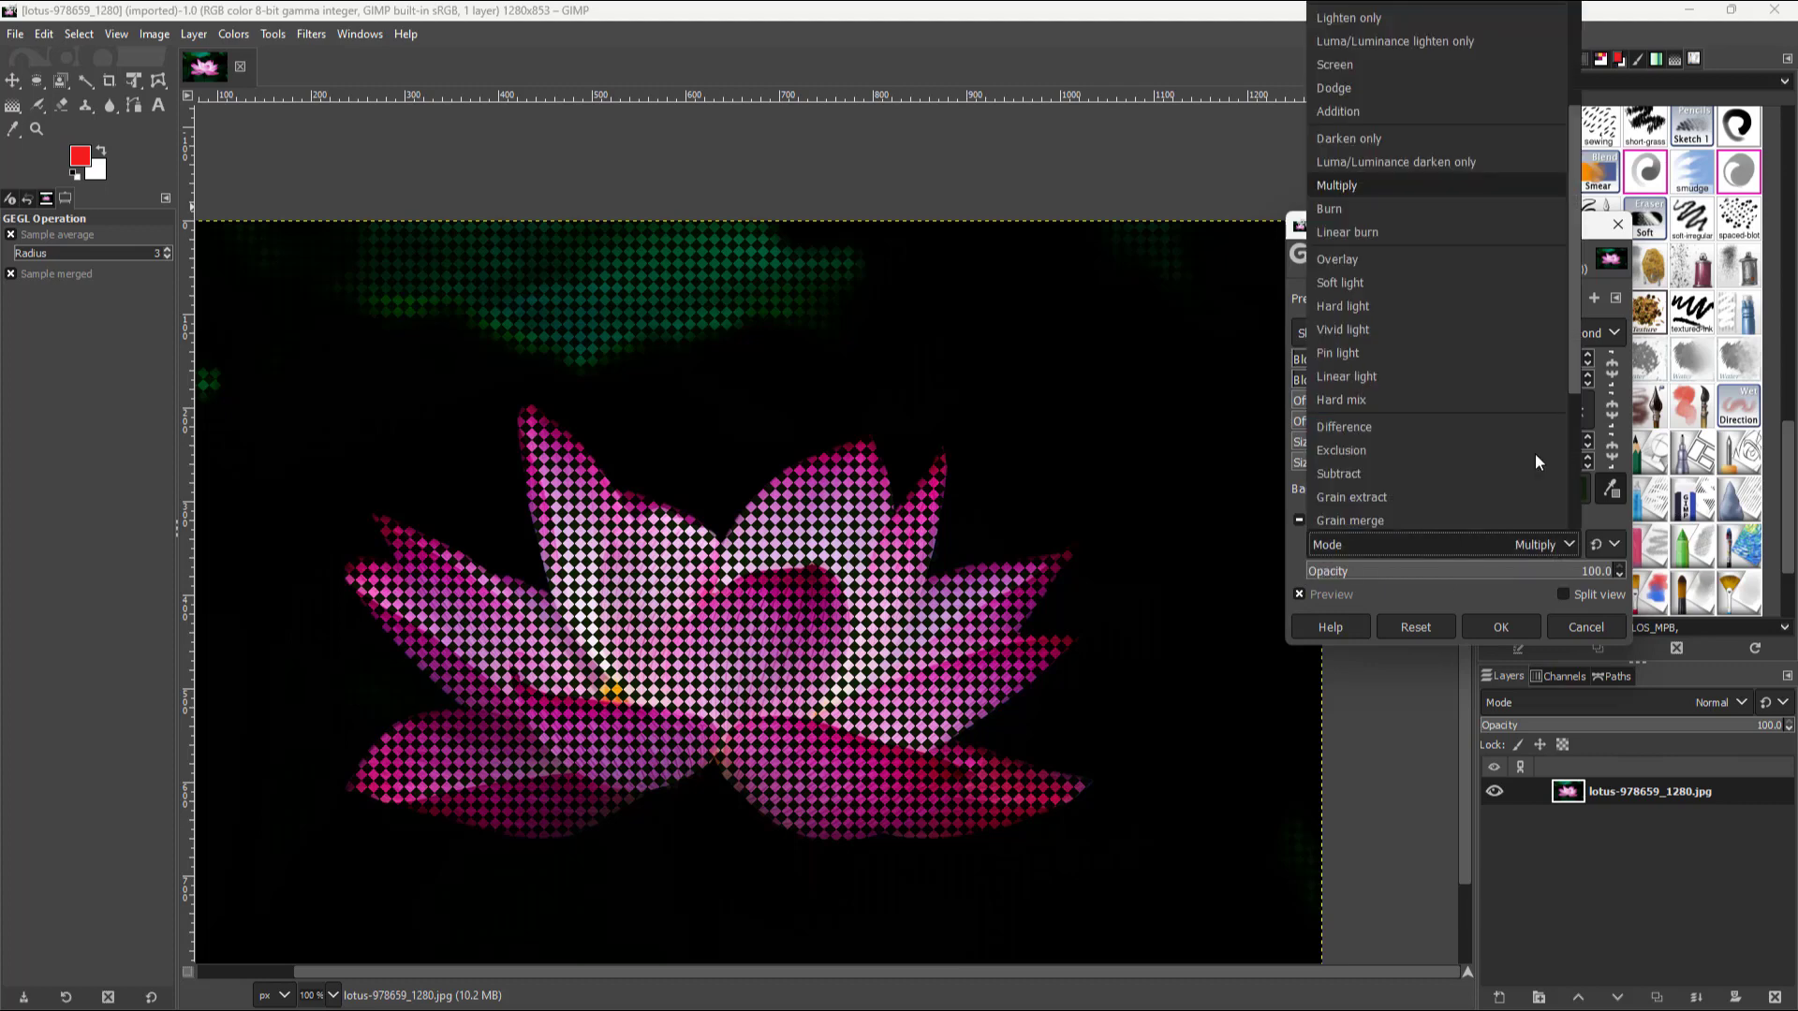
click(1401, 18)
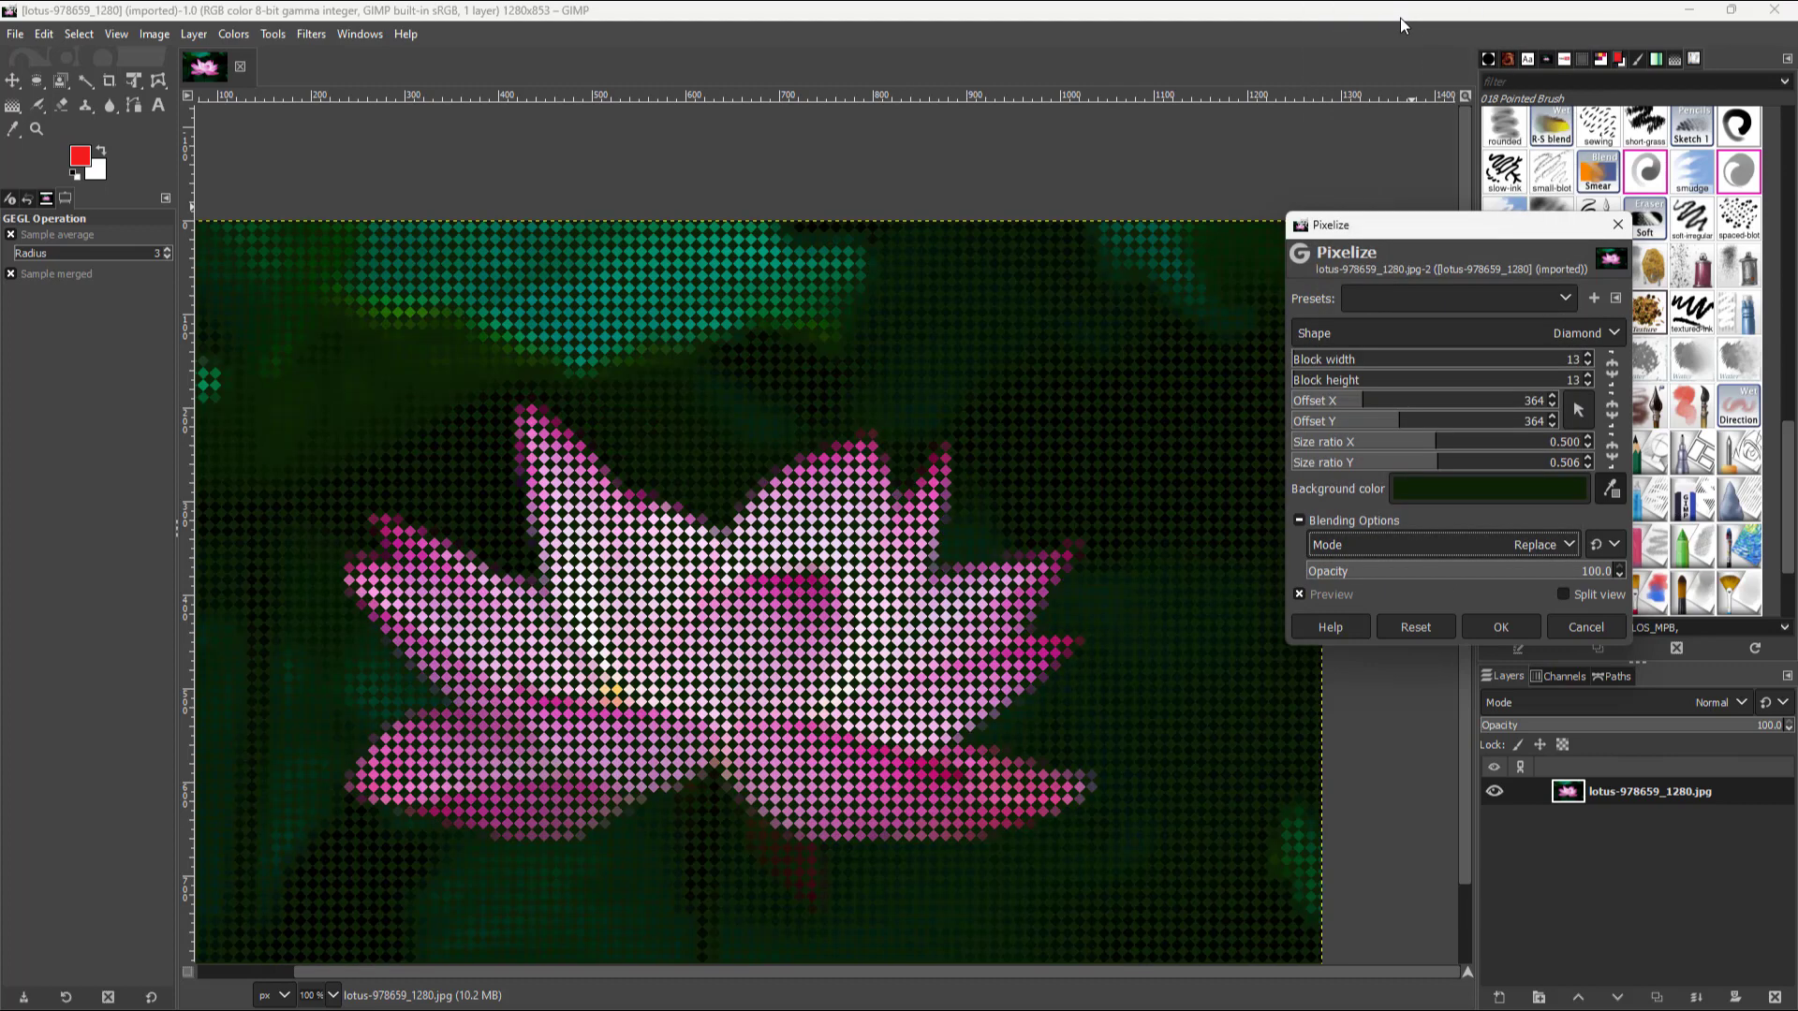
Compare the effect with the original using a split view moved past the flower's right petals and the preview toggle, and apply the Pixelize filter.
click(1575, 595)
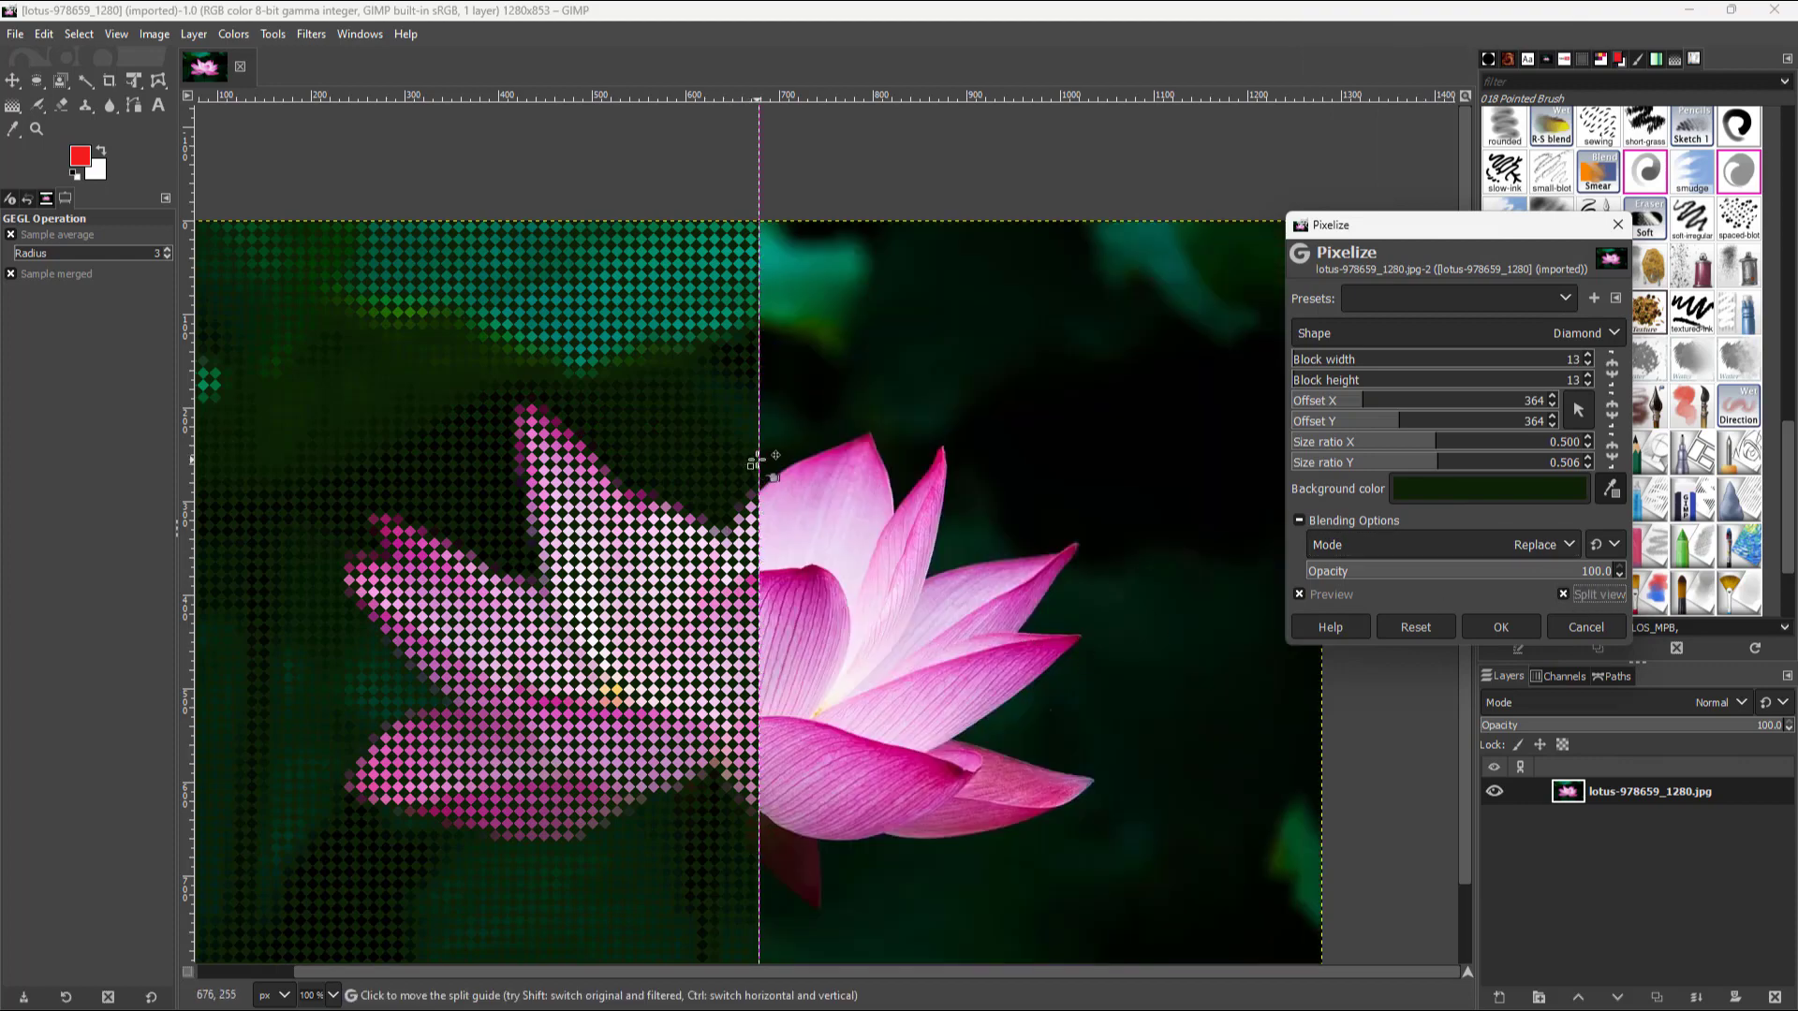
drag(750, 461, 1147, 697)
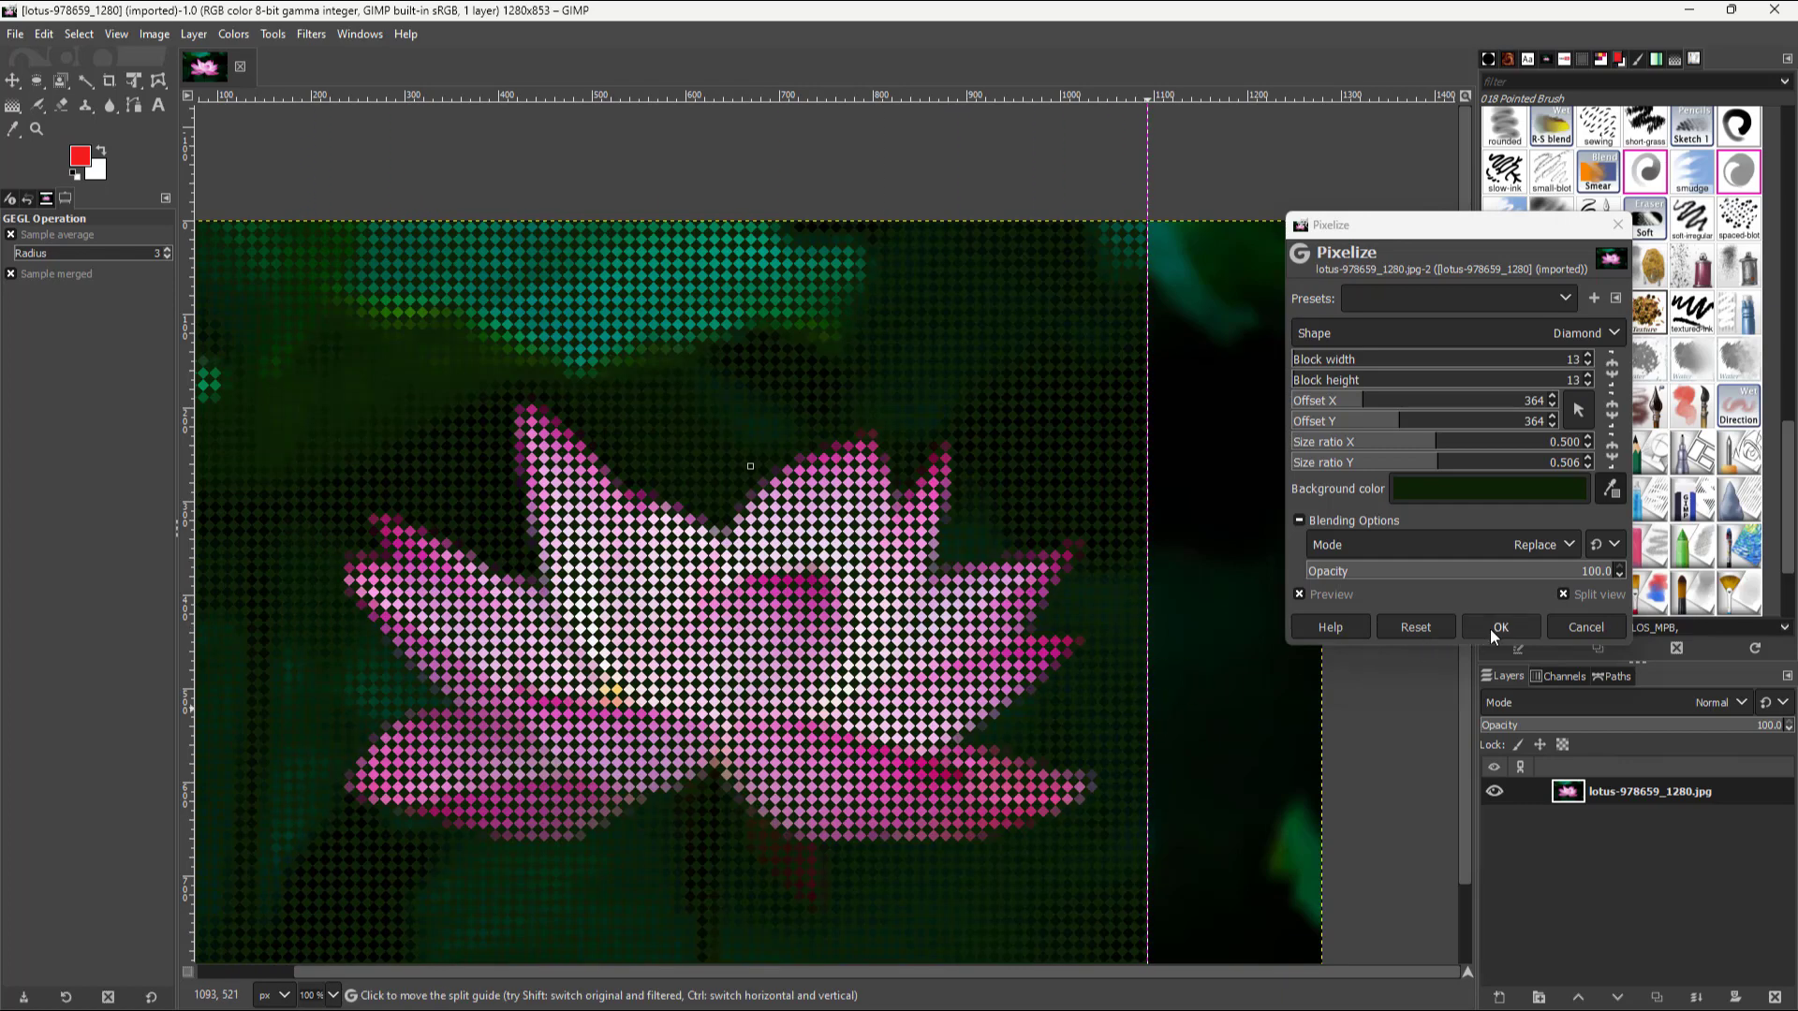
click(1324, 602)
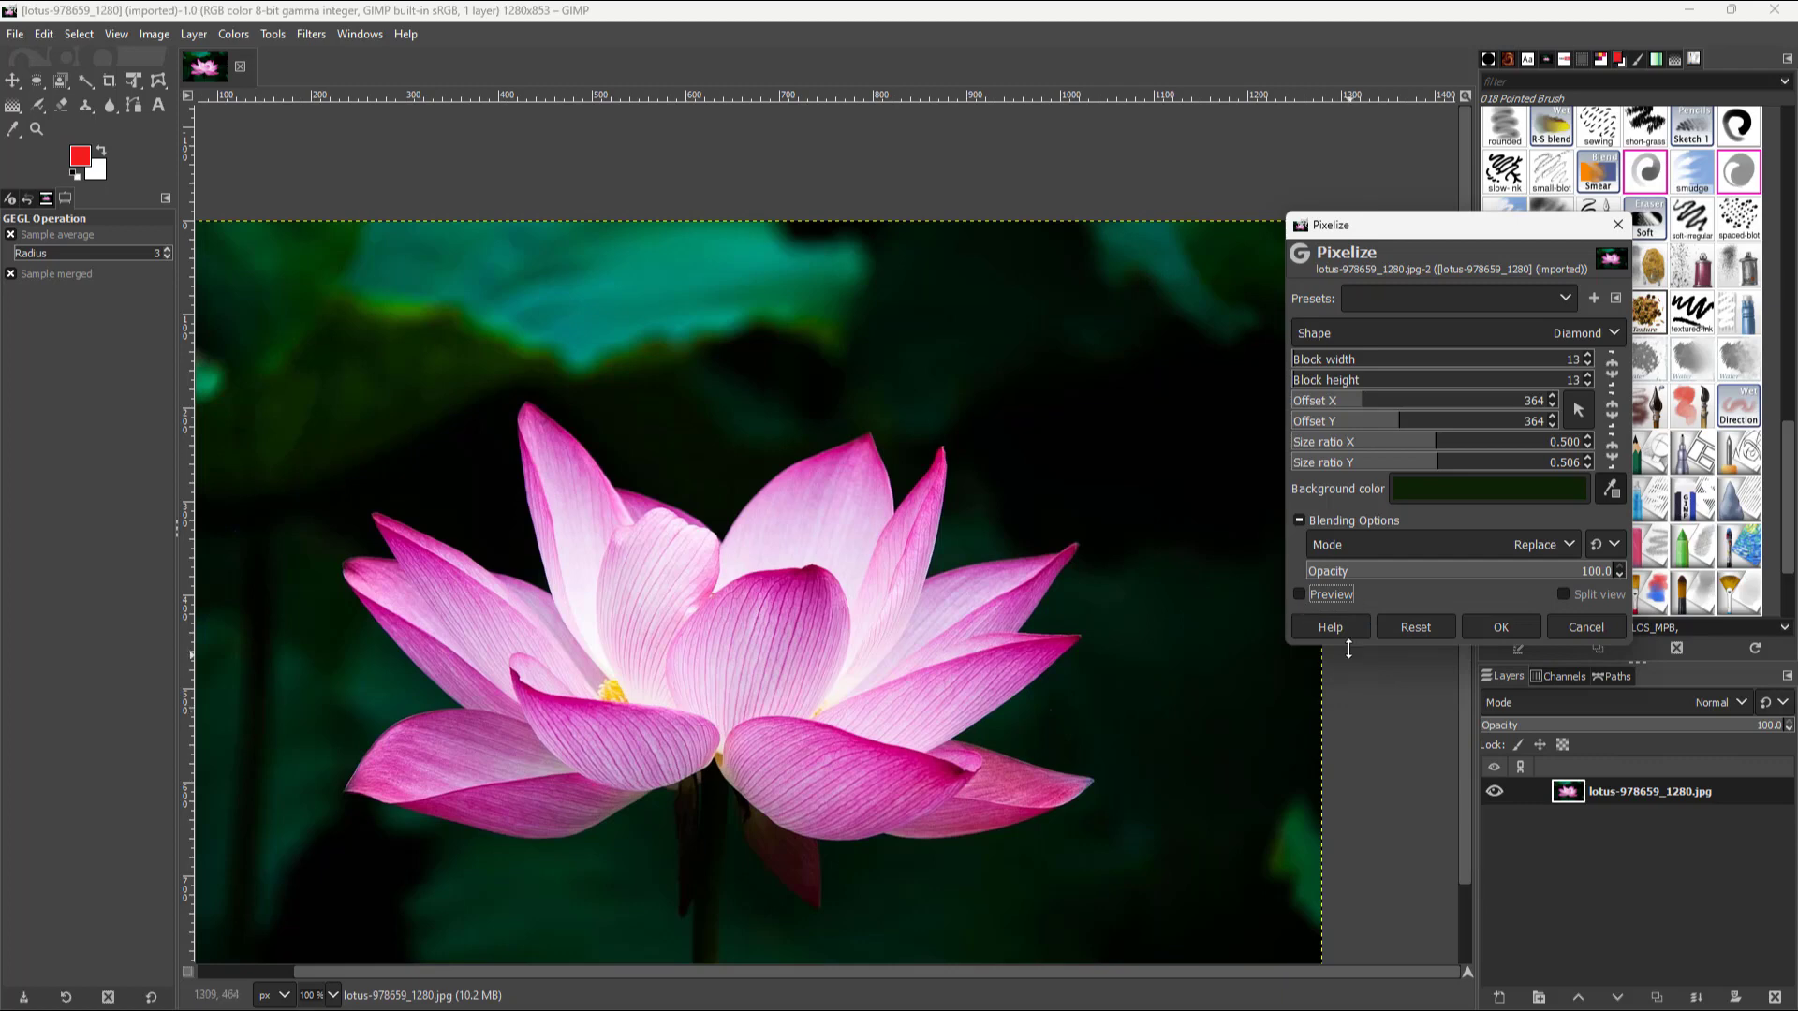
click(1298, 595)
click(1513, 633)
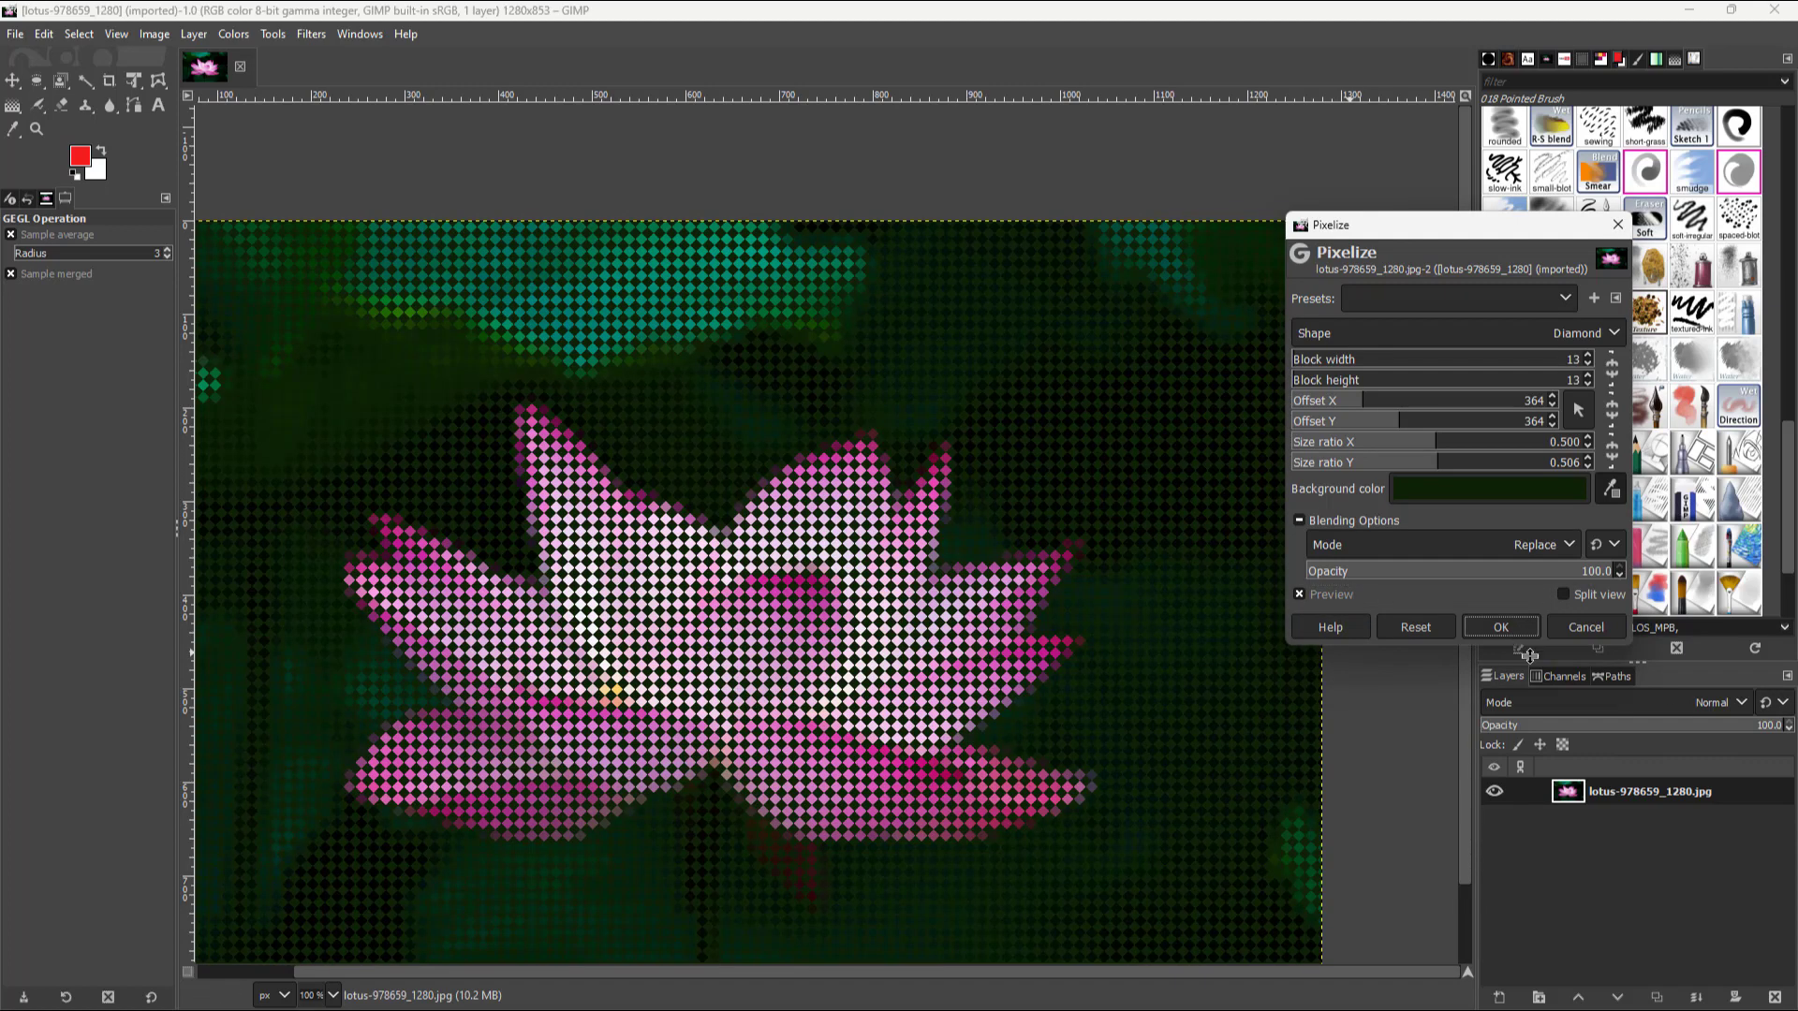